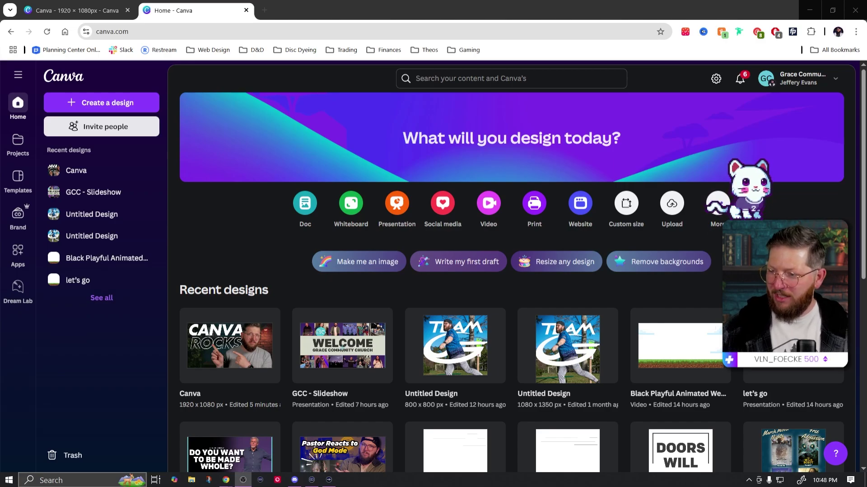
# - Create a custom-size blank design with width 1920 px and height 1080 px
pyautogui.click(626, 204)
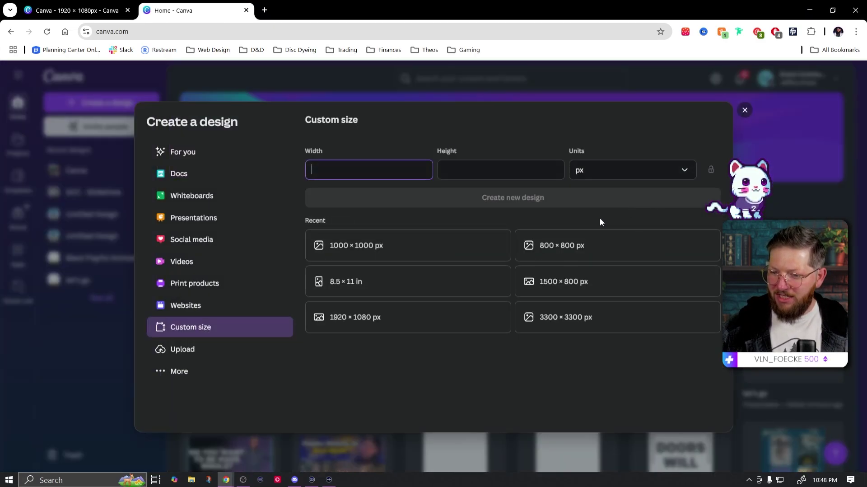
pyautogui.write('1920')
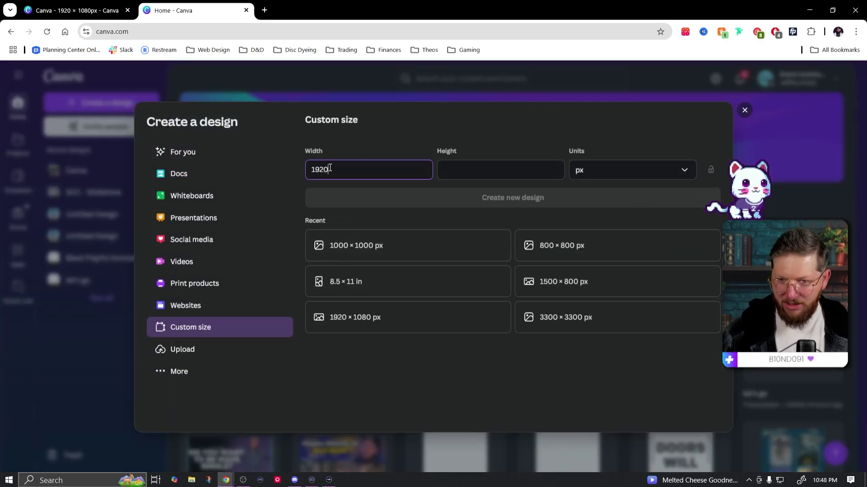
pyautogui.press('Tab')
pyautogui.write('1080')
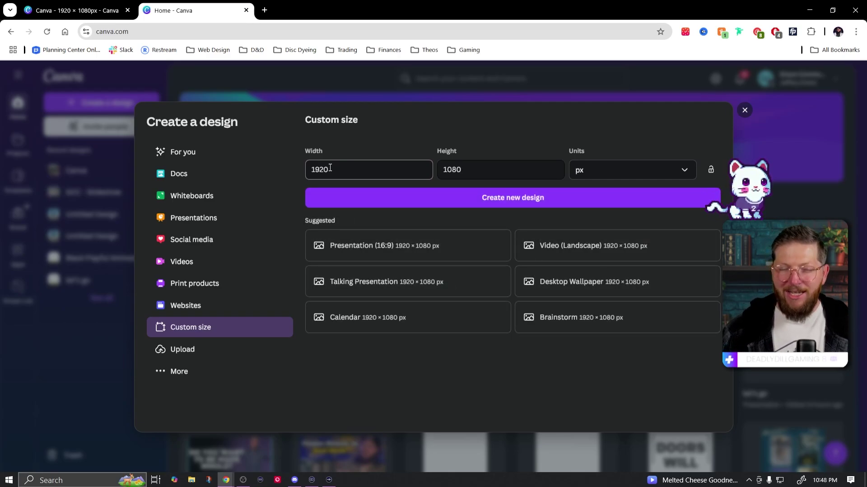
pyautogui.click(494, 199)
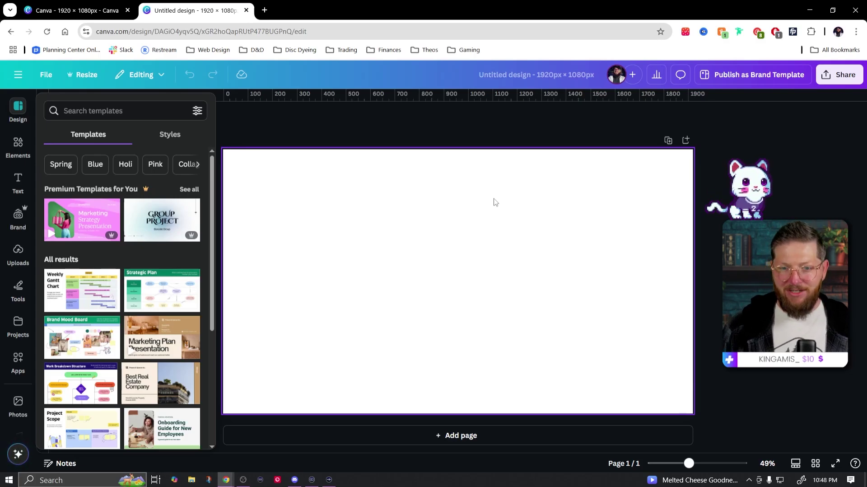
# - Add the pointing-man photo from Uploads and enlarge it to cover most of the page
pyautogui.click(18, 251)
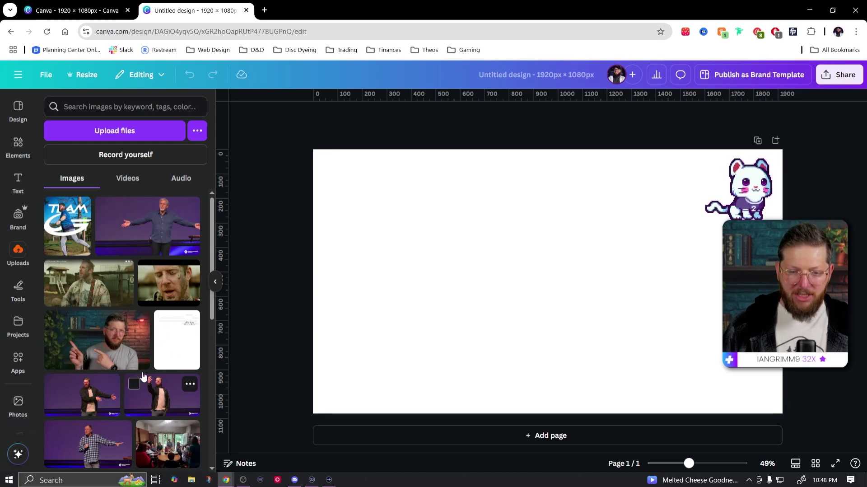
pyautogui.click(112, 348)
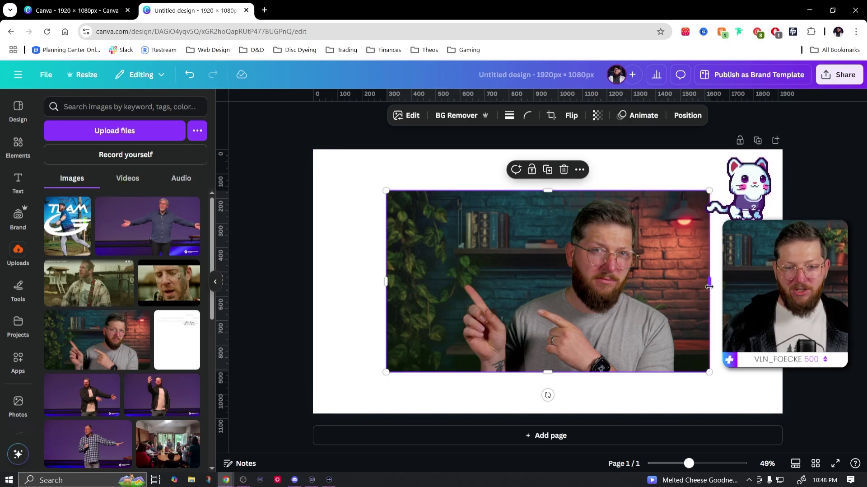
pyautogui.moveTo(710, 372); pyautogui.dragTo(746, 392)
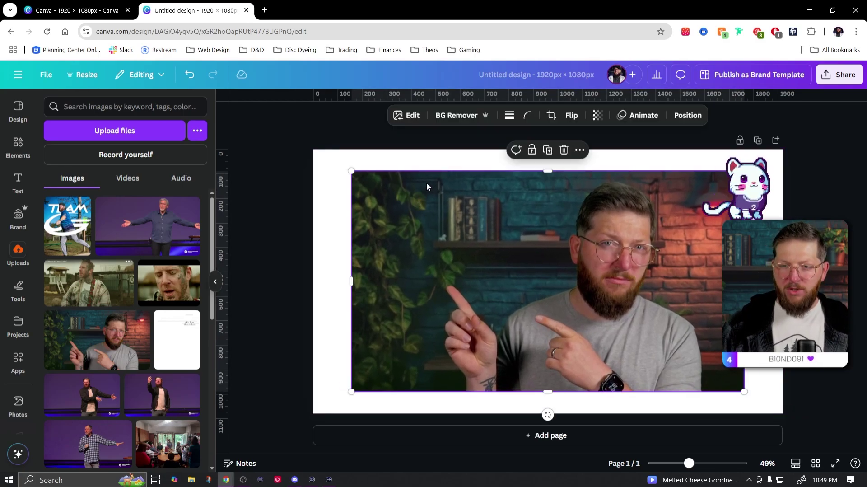
# - Apply Auto-adjust to the photo, leaving Brightness at 14 and Contrast at 3
pyautogui.click(406, 116)
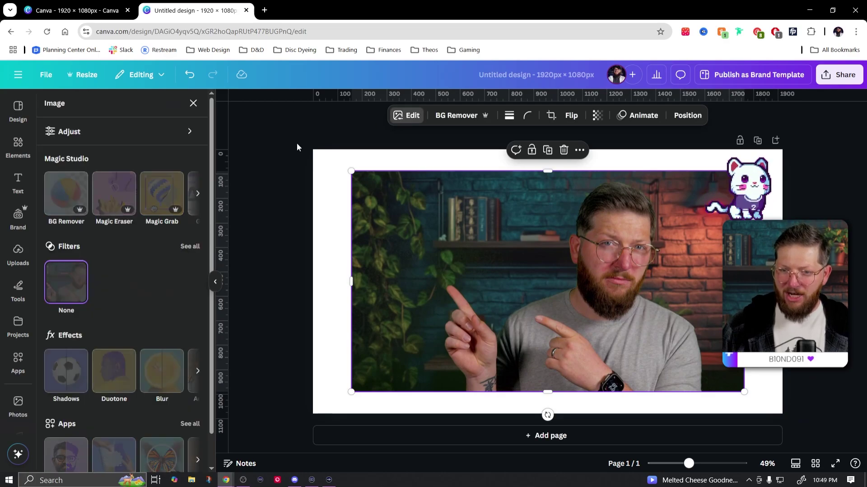
pyautogui.click(121, 133)
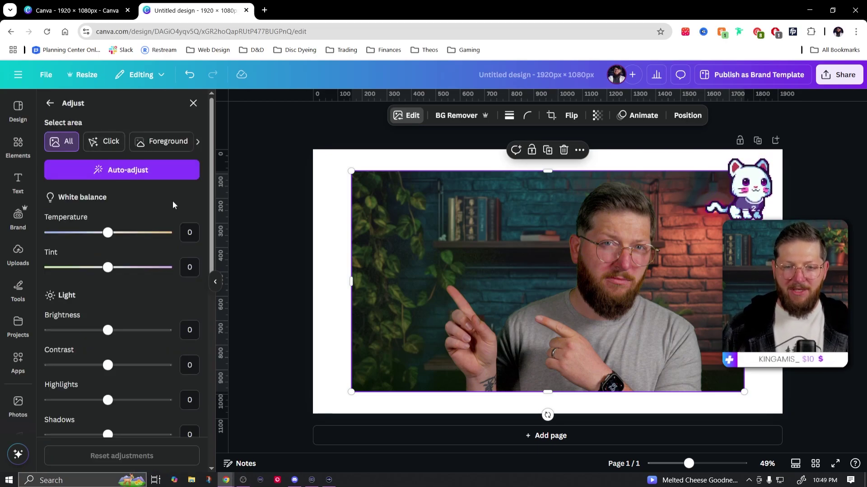
pyautogui.click(50, 103)
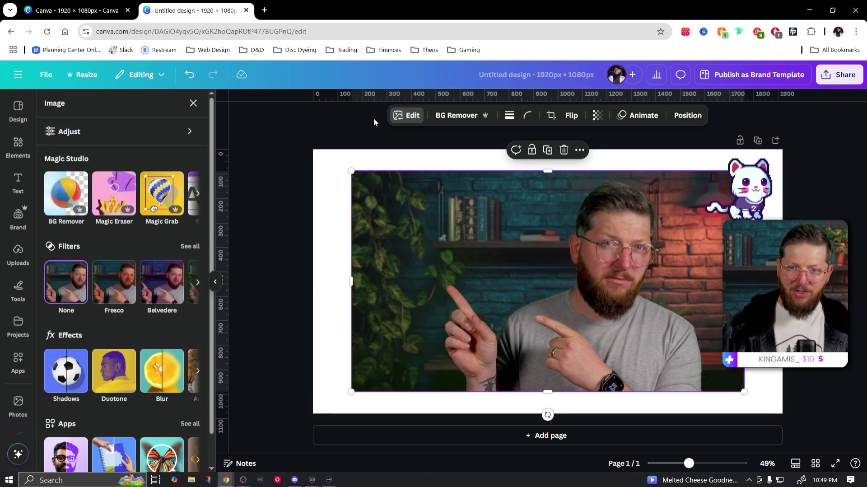
pyautogui.click(100, 132)
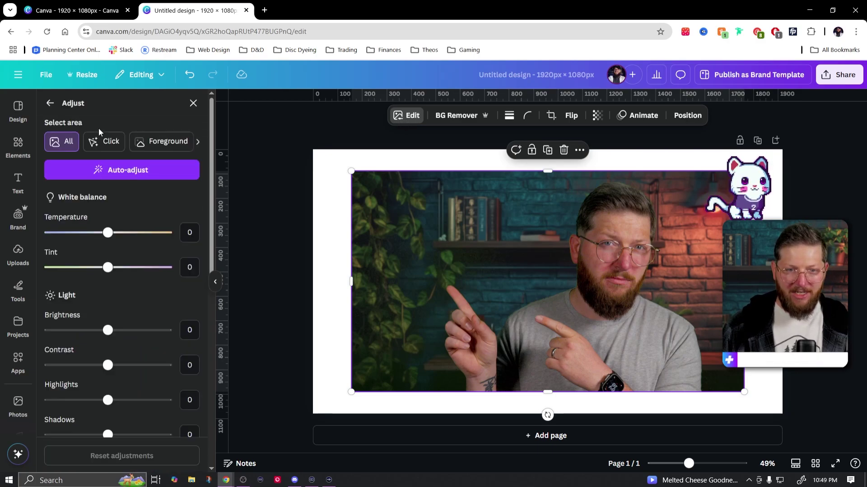
pyautogui.click(125, 175)
pyautogui.click(147, 176)
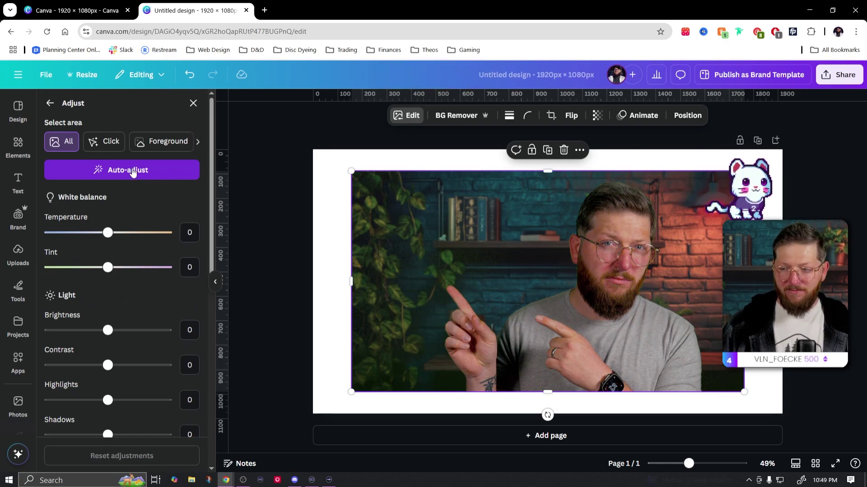
pyautogui.click(132, 172)
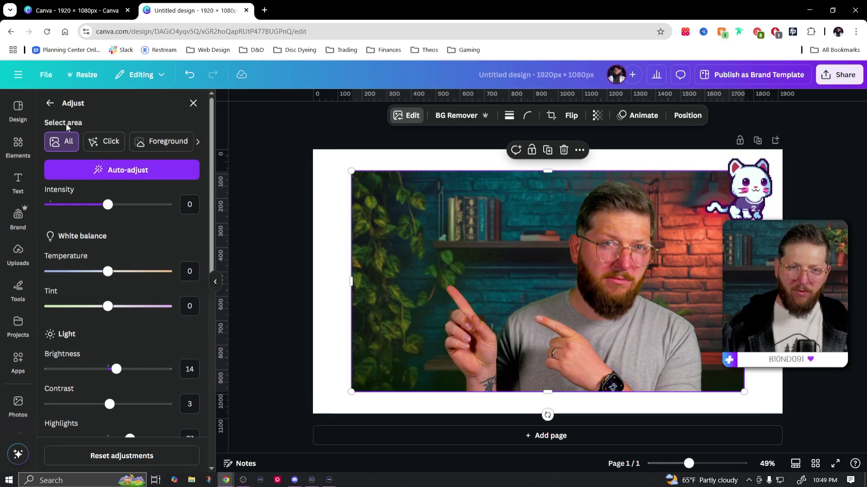
pyautogui.click(198, 143)
pyautogui.click(165, 142)
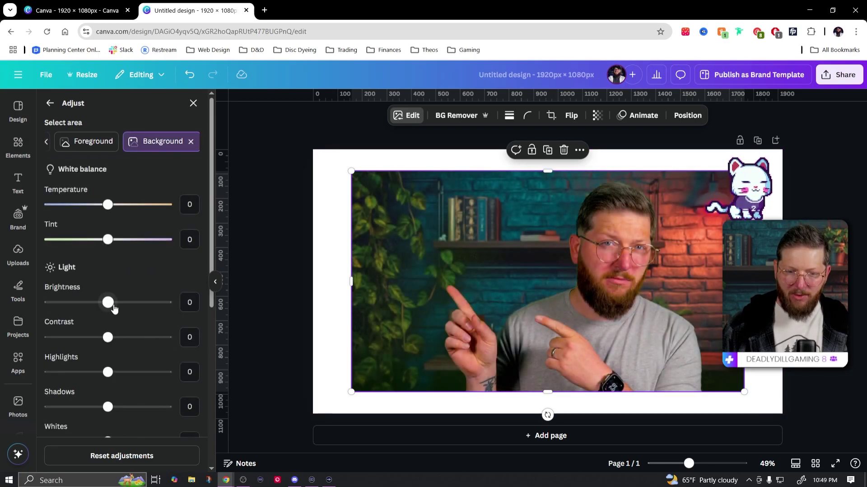
pyautogui.moveTo(108, 302); pyautogui.dragTo(76, 311)
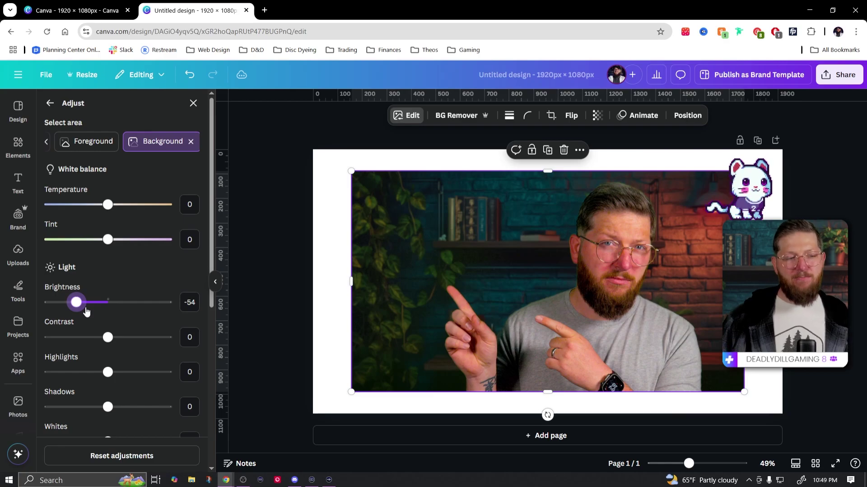
pyautogui.click(833, 11)
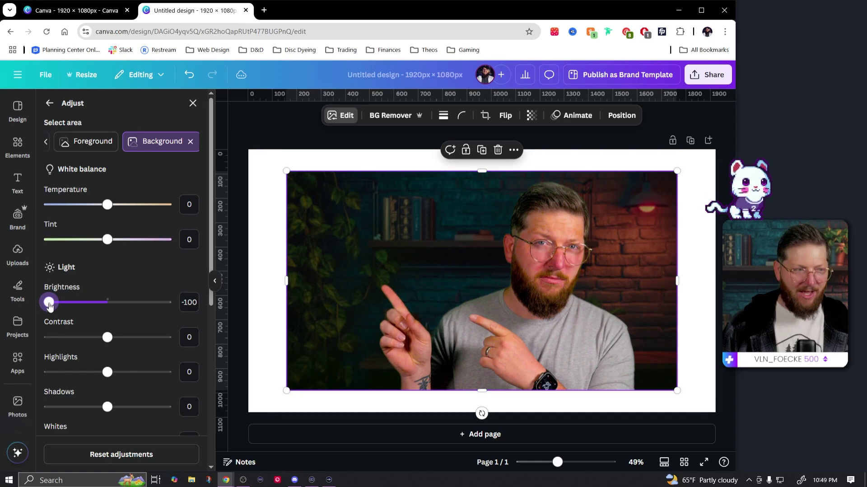
pyautogui.moveTo(50, 306); pyautogui.dragTo(75, 304)
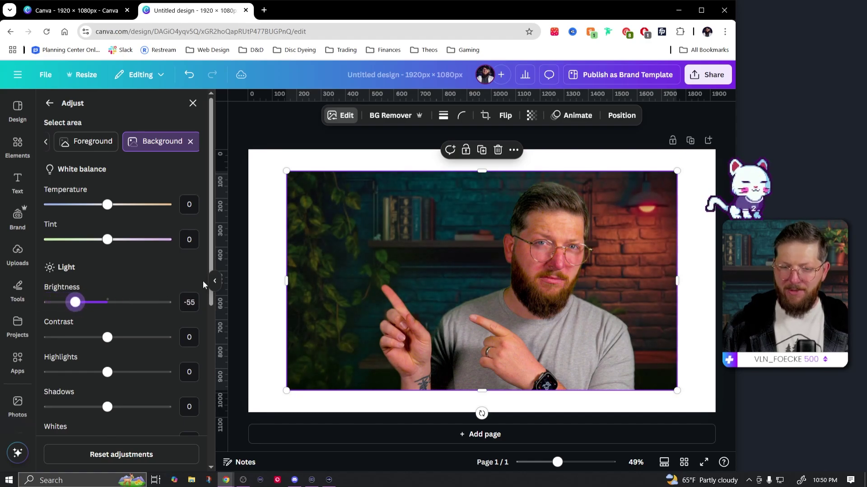
pyautogui.scroll(-5, 176, 293)
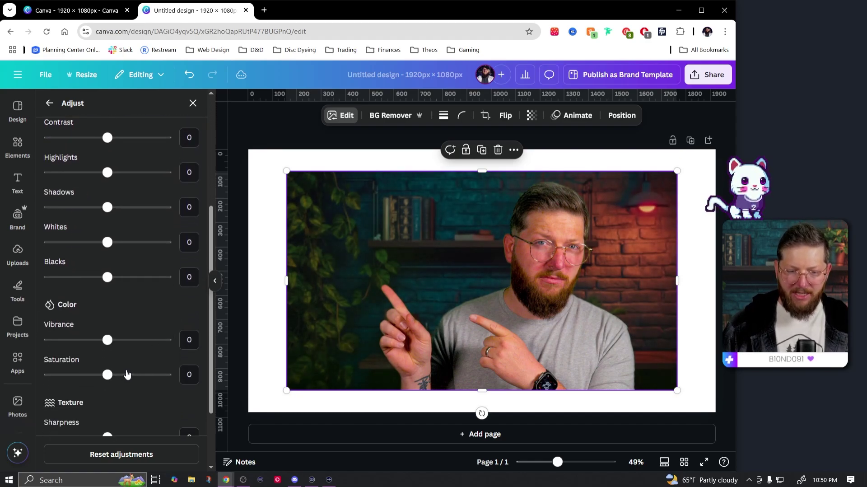
pyautogui.moveTo(112, 378); pyautogui.dragTo(49, 375)
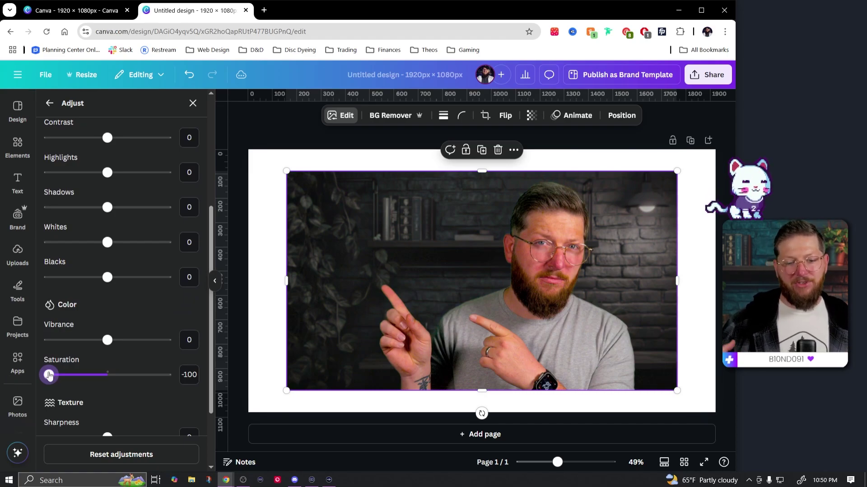
pyautogui.moveTo(49, 375); pyautogui.dragTo(111, 381)
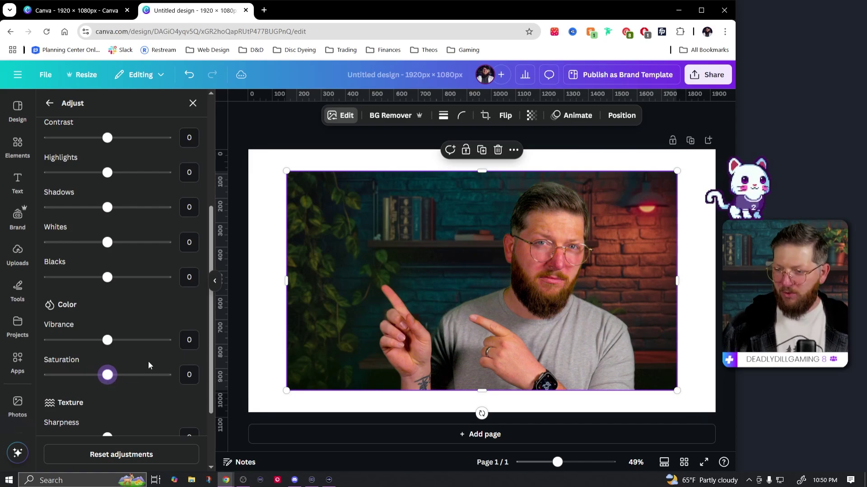
pyautogui.scroll(5, 149, 365)
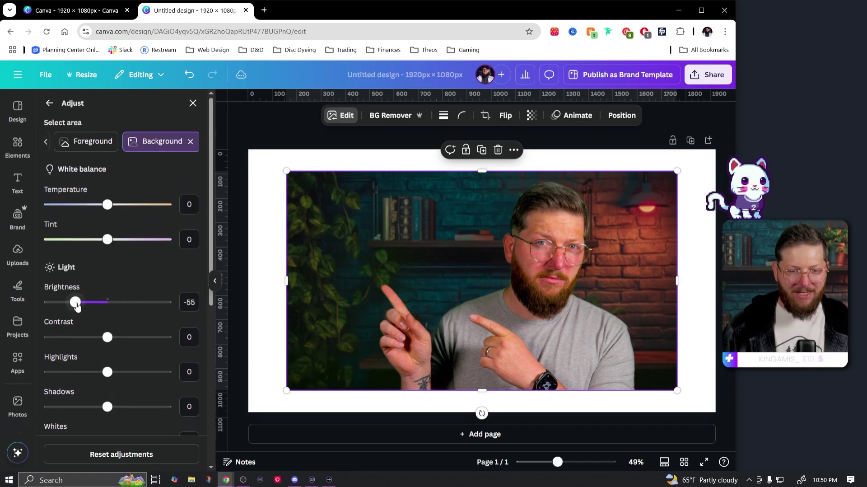
pyautogui.moveTo(77, 306); pyautogui.dragTo(109, 308)
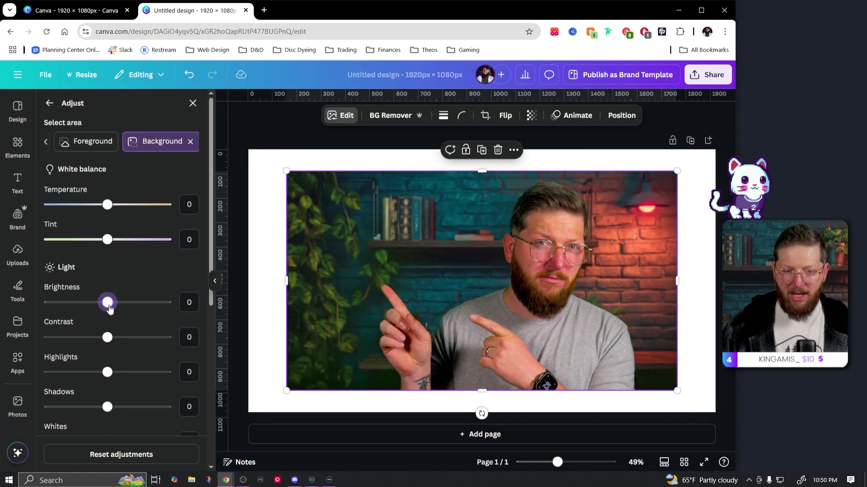
pyautogui.click(190, 141)
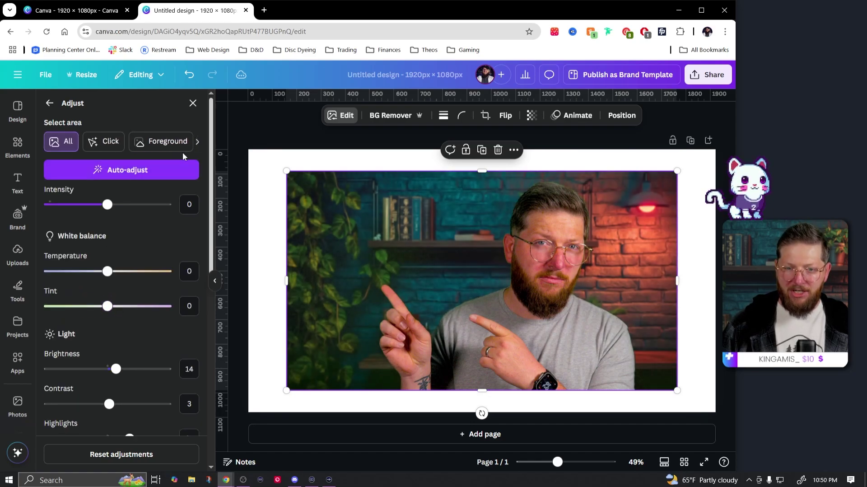
# - Use area-selective Adjust to raise the brightness of the hanging lamp and the left plant
pyautogui.click(109, 143)
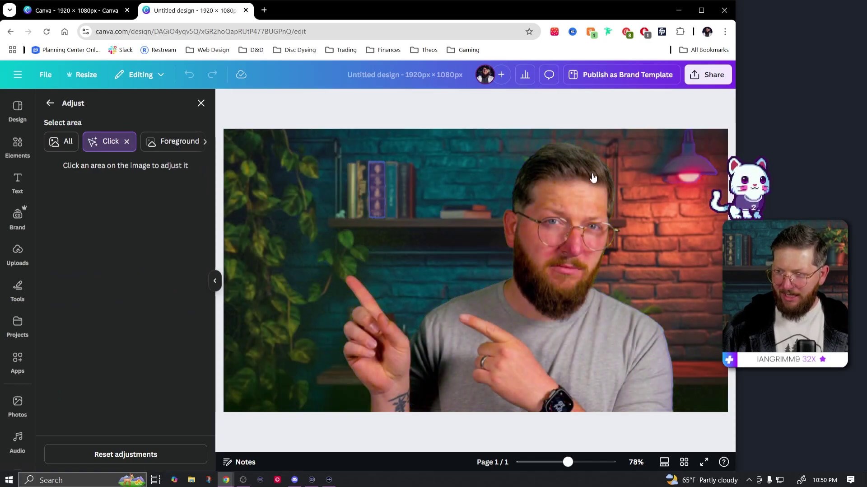
pyautogui.click(691, 169)
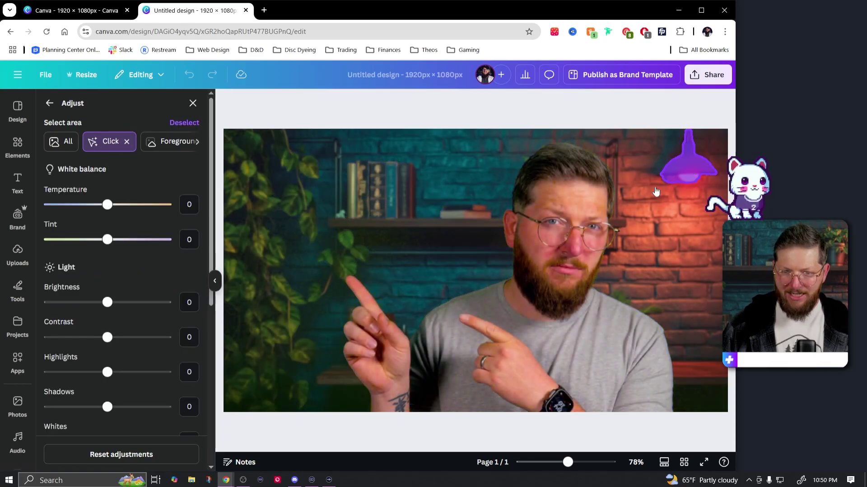
pyautogui.moveTo(107, 302); pyautogui.dragTo(149, 303)
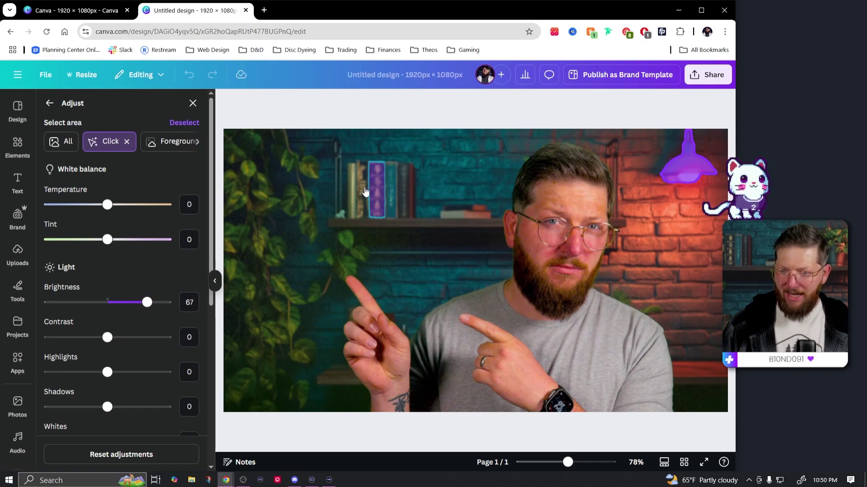
pyautogui.click(299, 171)
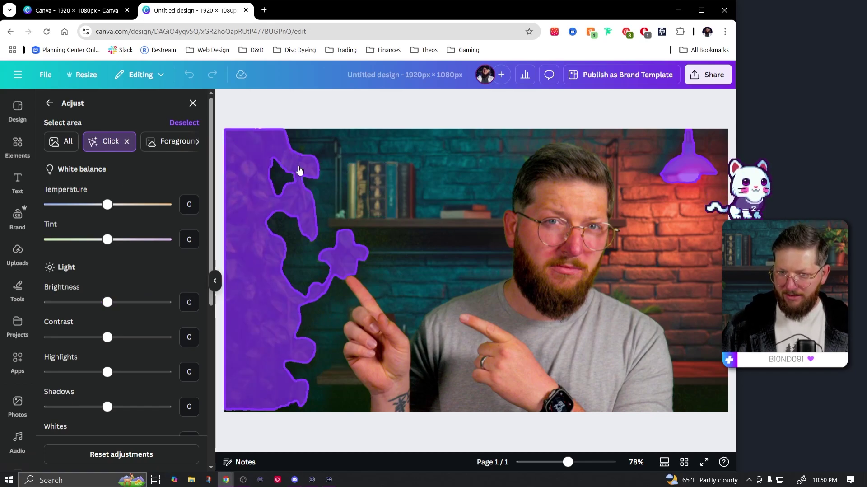
pyautogui.moveTo(107, 313); pyautogui.dragTo(135, 307)
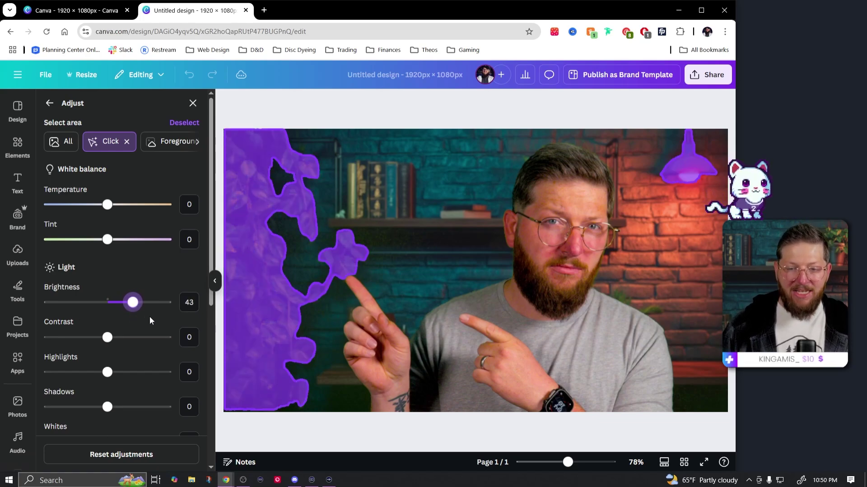
pyautogui.click(127, 141)
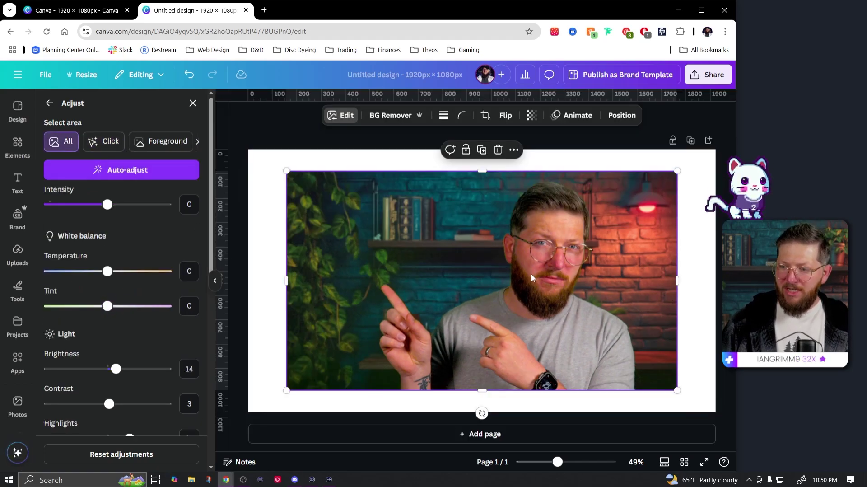
# - Move the photo right and down, then enlarge it from its top-left corner
pyautogui.moveTo(531, 274); pyautogui.dragTo(568, 295)
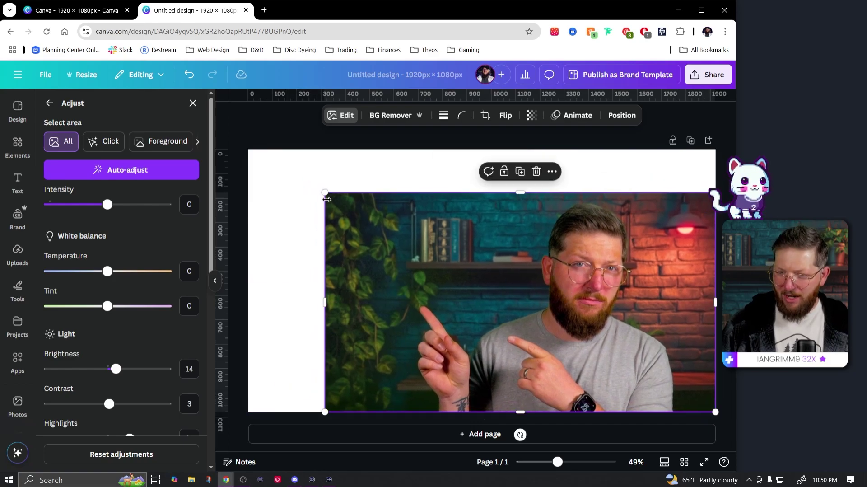
pyautogui.moveTo(325, 193); pyautogui.dragTo(281, 171)
pyautogui.click(278, 124)
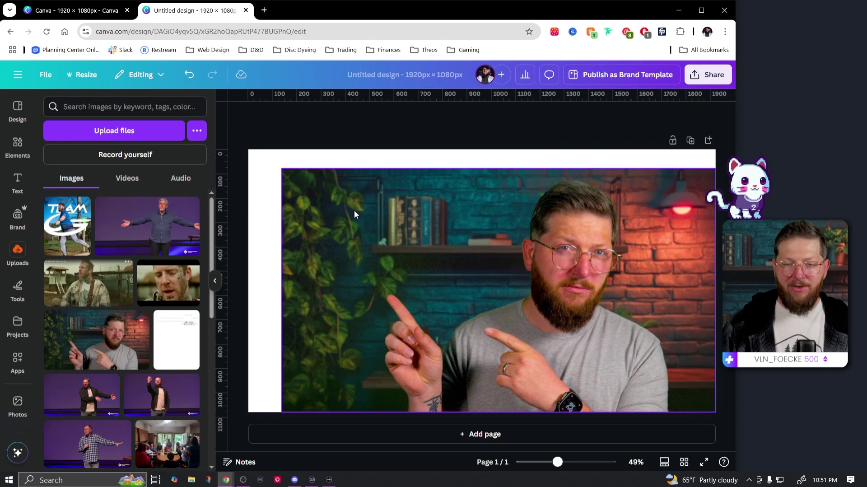
pyautogui.click(384, 246)
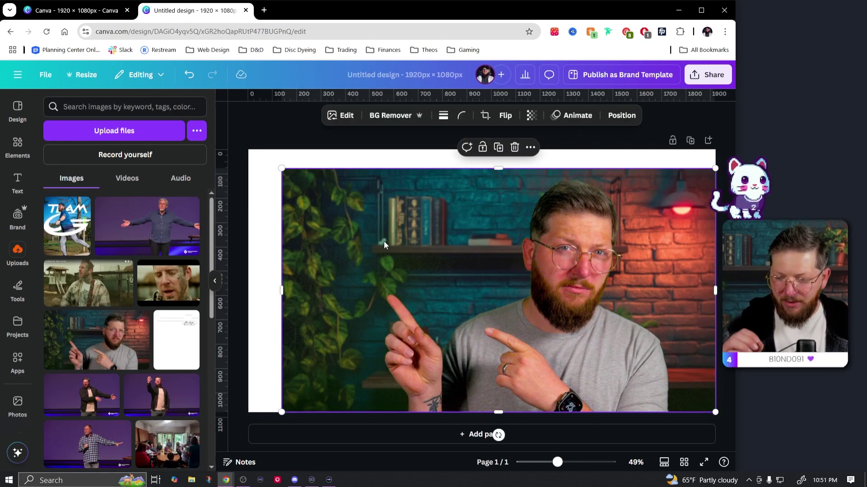
# - Set up Magic Expand for the photo with the Whole Page size
pyautogui.click(343, 115)
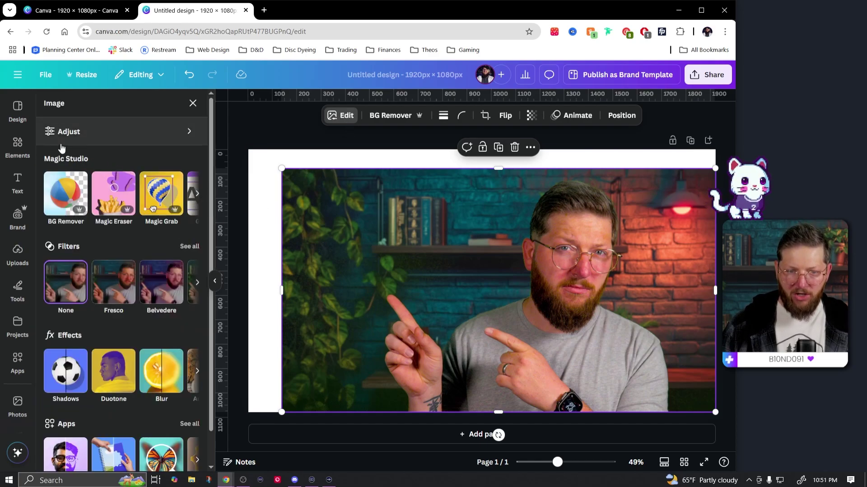
pyautogui.click(198, 193)
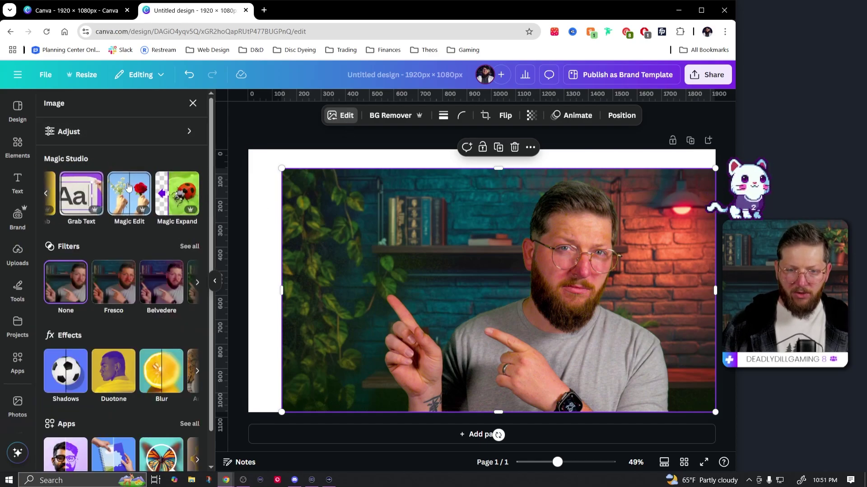
pyautogui.click(180, 199)
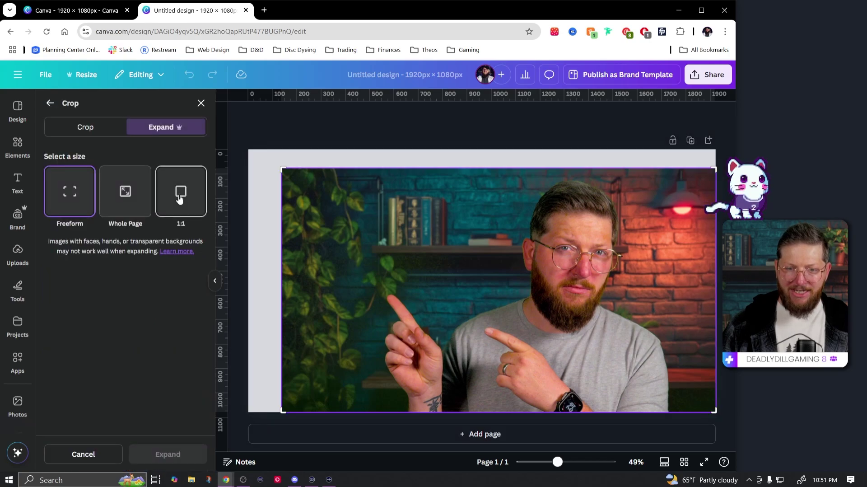
pyautogui.click(124, 191)
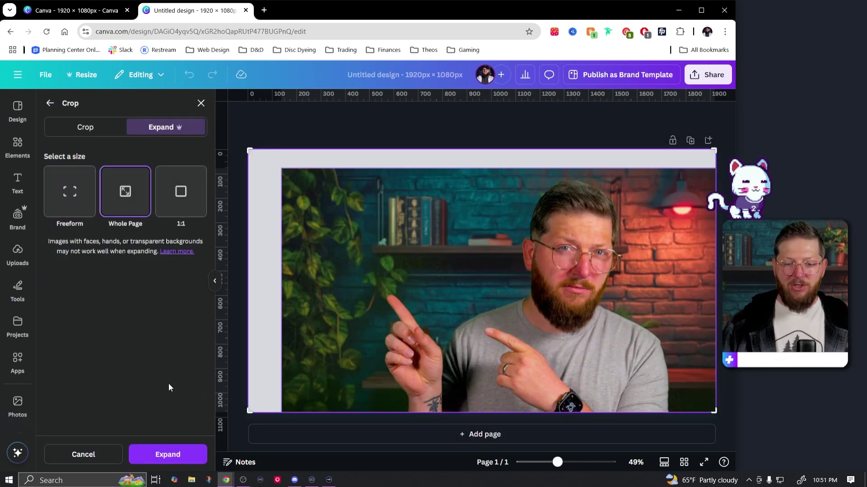
# - Generate Magic Expand results, preview all four, then cancel to keep the original photo
pyautogui.click(180, 453)
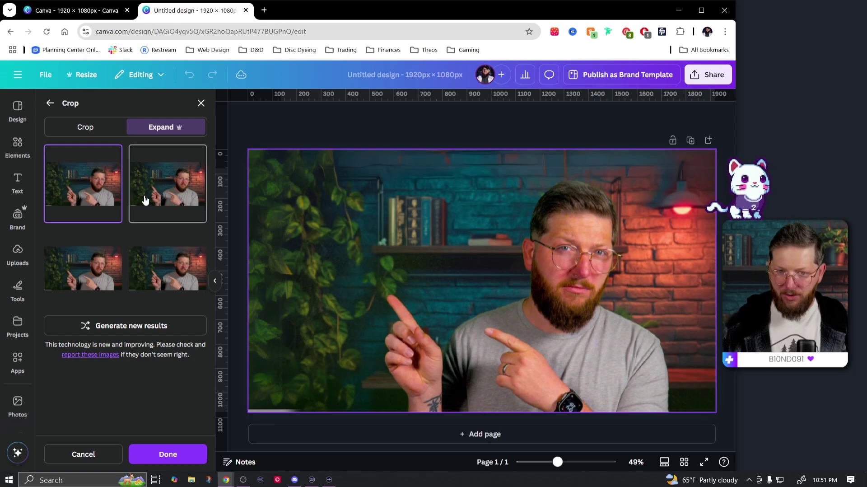
pyautogui.click(144, 199)
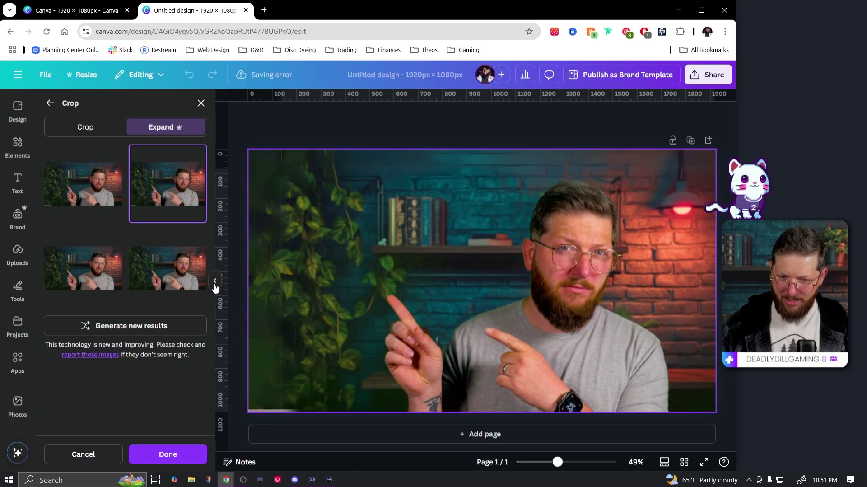
pyautogui.click(73, 277)
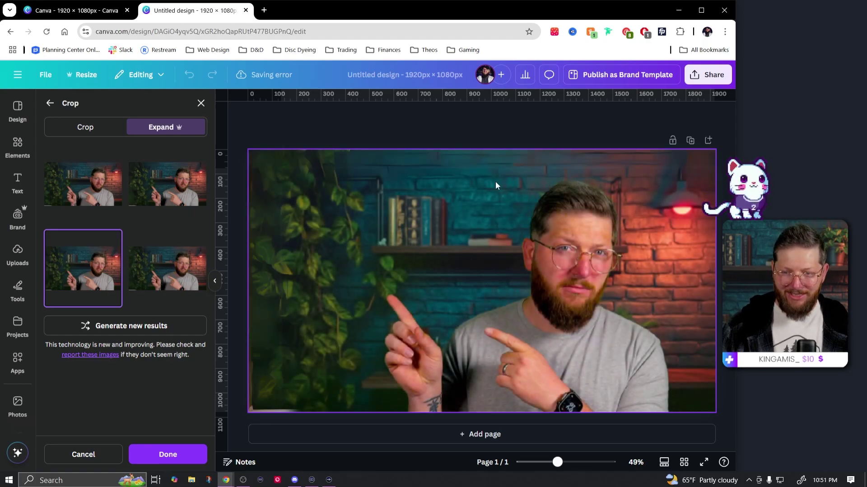
pyautogui.click(176, 264)
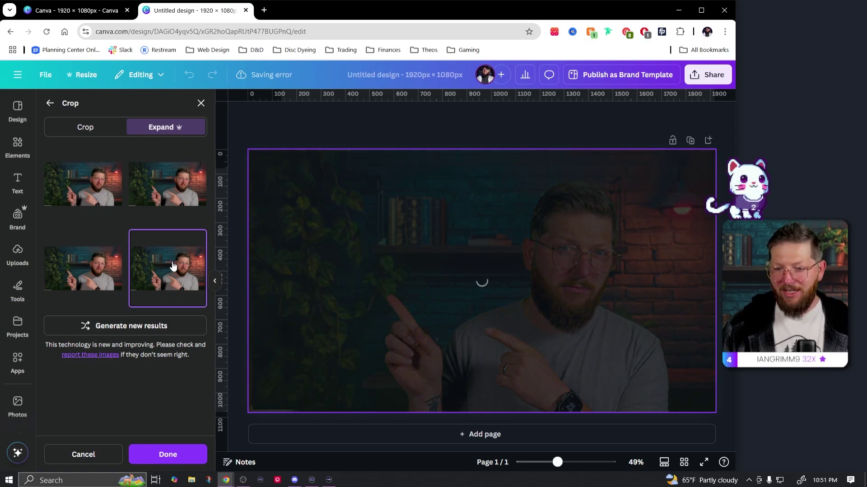
pyautogui.click(83, 454)
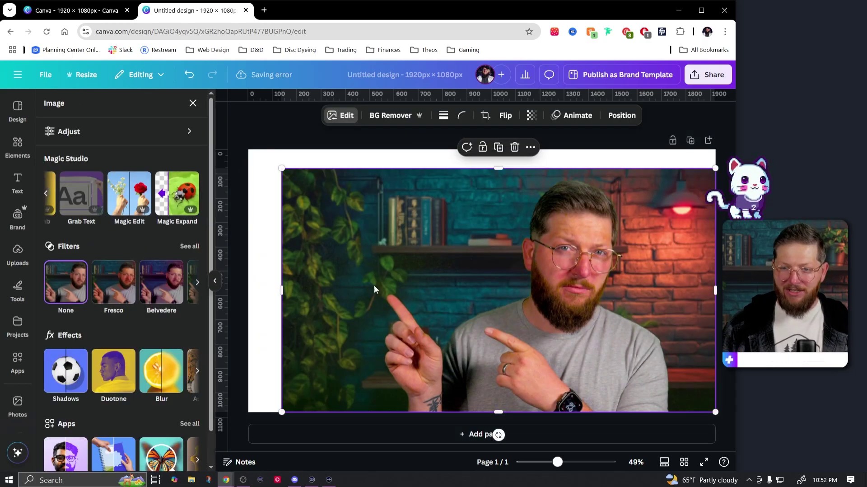
# - Stretch the photo to fill the page, then brush its top edge with Magic Eraser at size 15
pyautogui.moveTo(281, 167); pyautogui.dragTo(248, 149)
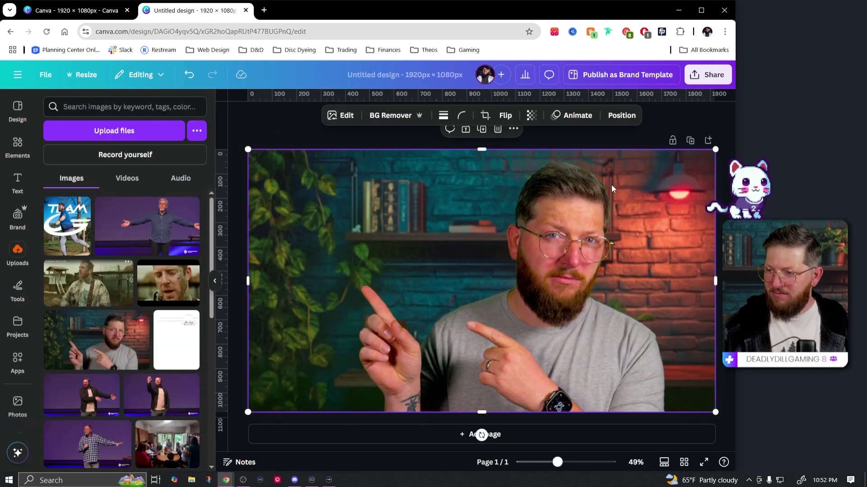
pyautogui.click(345, 116)
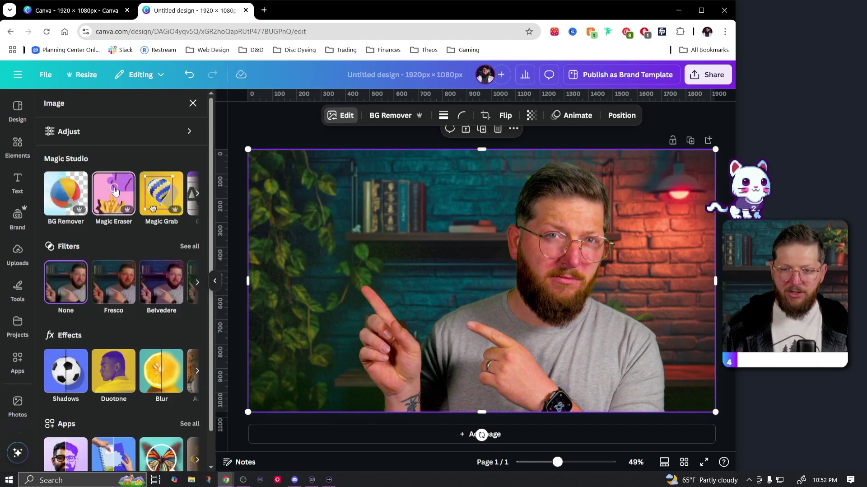
pyautogui.click(113, 209)
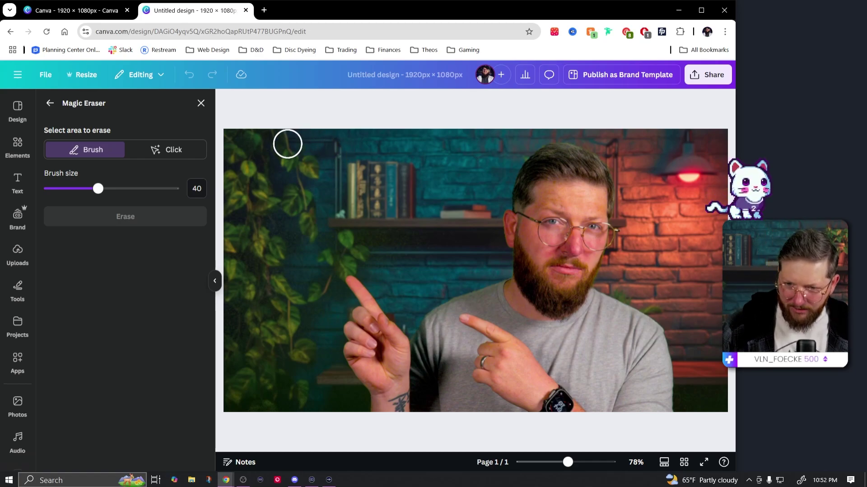
pyautogui.moveTo(98, 189); pyautogui.dragTo(67, 192)
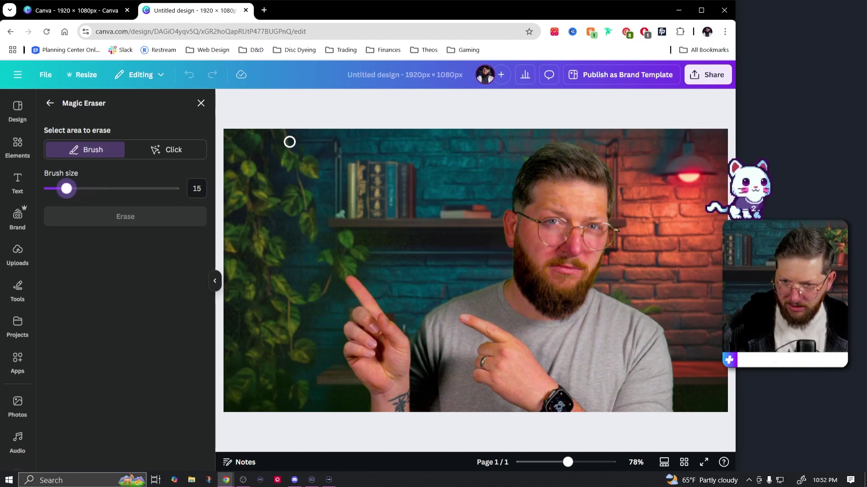
pyautogui.moveTo(291, 138); pyautogui.dragTo(329, 138)
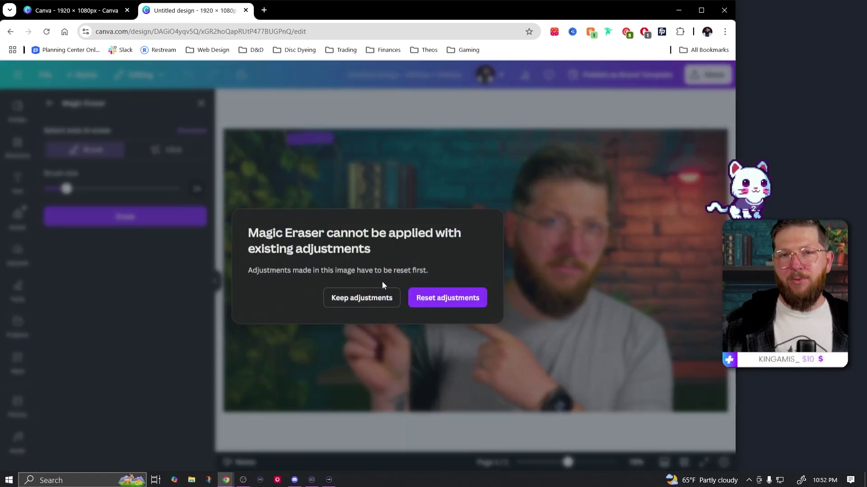
# - Reset the photo's adjustments and erase the first object on the shelf
pyautogui.click(447, 298)
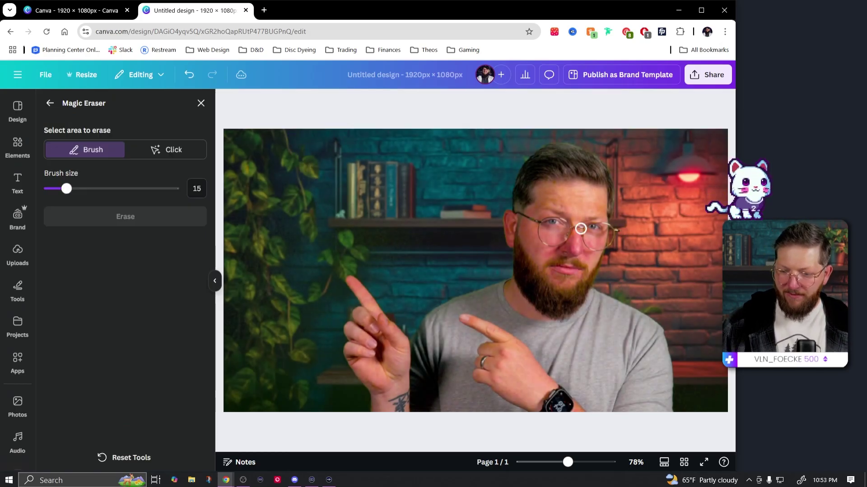
pyautogui.moveTo(442, 207); pyautogui.dragTo(490, 211)
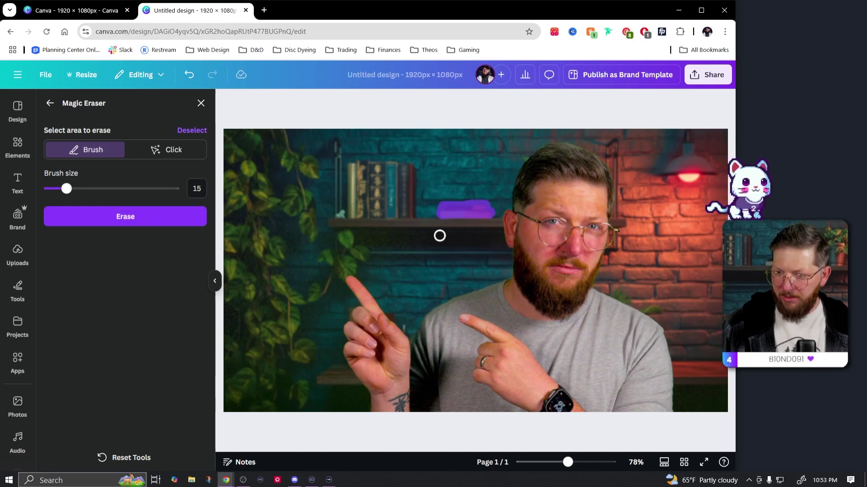
pyautogui.click(125, 216)
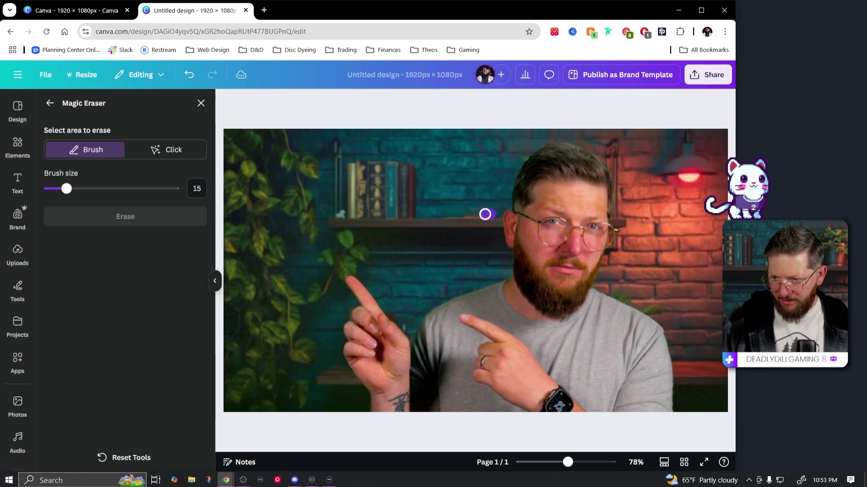
# - Shrink the eraser brush to 7, erase another small shelf spot, and close Magic Eraser
pyautogui.moveTo(485, 213); pyautogui.dragTo(436, 214)
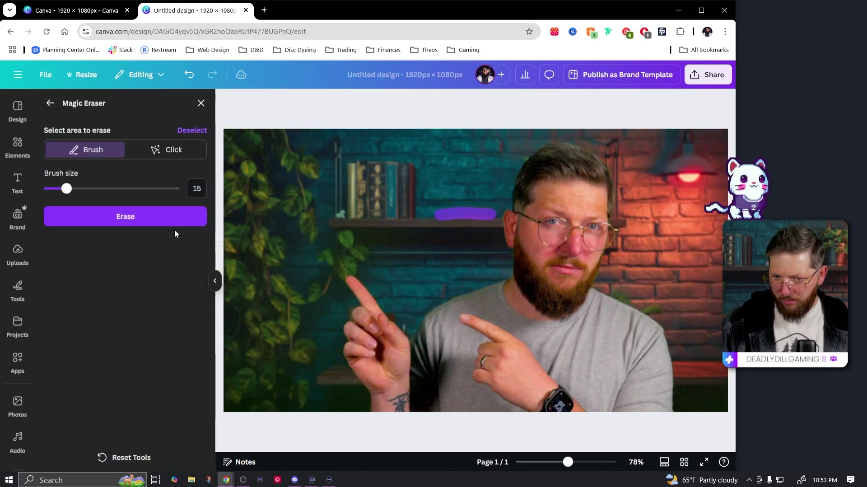
pyautogui.hotkey('ctrl', 'z')
pyautogui.moveTo(67, 189)
pyautogui.mouseDown()
pyautogui.moveTo(54, 192)
pyautogui.moveTo(61, 195)
pyautogui.mouseUp()
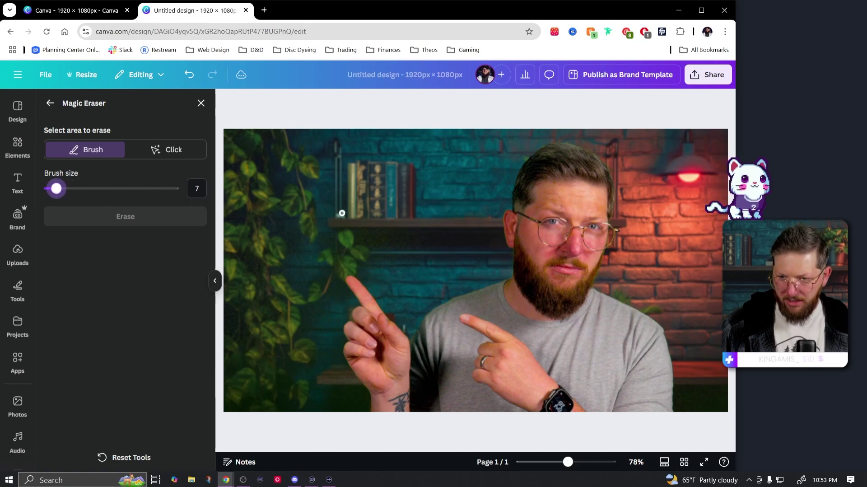
pyautogui.moveTo(335, 215); pyautogui.dragTo(343, 213)
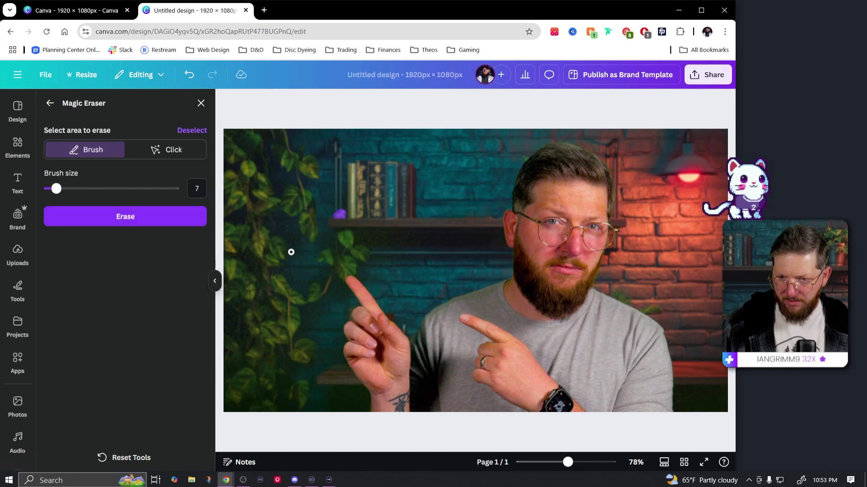
pyautogui.click(160, 220)
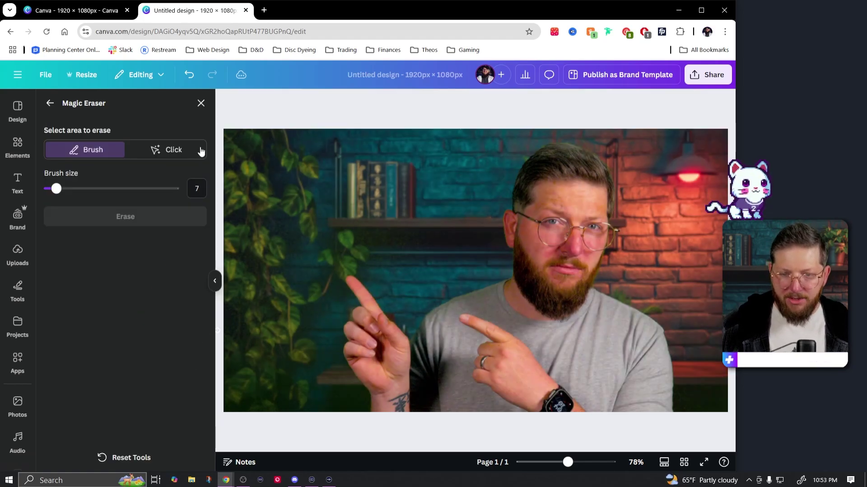
pyautogui.click(201, 102)
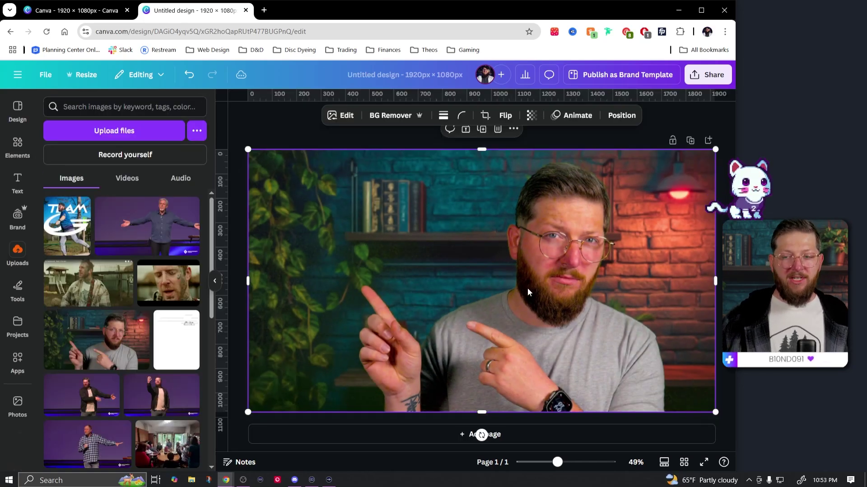
# - Paint the shelf in Magic Edit and generate 'Dark stuffed teddy' there
pyautogui.click(343, 115)
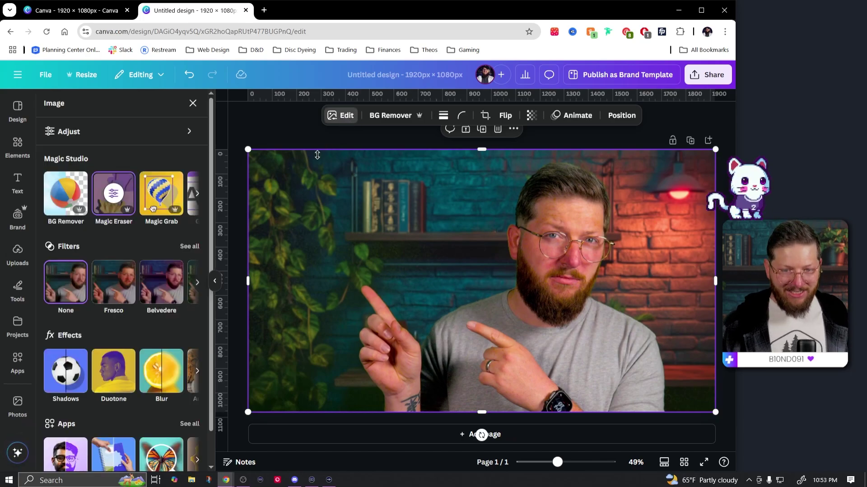
pyautogui.click(197, 195)
pyautogui.click(130, 194)
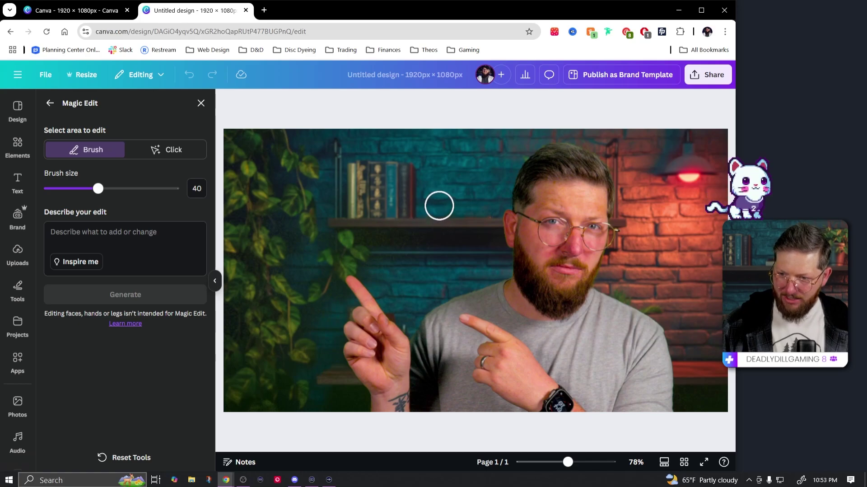
pyautogui.moveTo(439, 205)
pyautogui.mouseDown()
pyautogui.moveTo(483, 201)
pyautogui.moveTo(445, 184)
pyautogui.moveTo(474, 172)
pyautogui.moveTo(458, 167)
pyautogui.moveTo(458, 186)
pyautogui.moveTo(476, 197)
pyautogui.mouseUp()
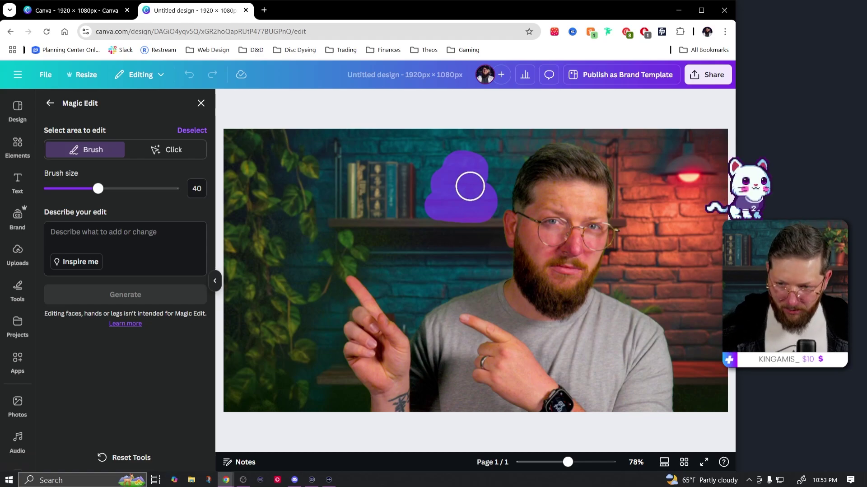
pyautogui.click(152, 240)
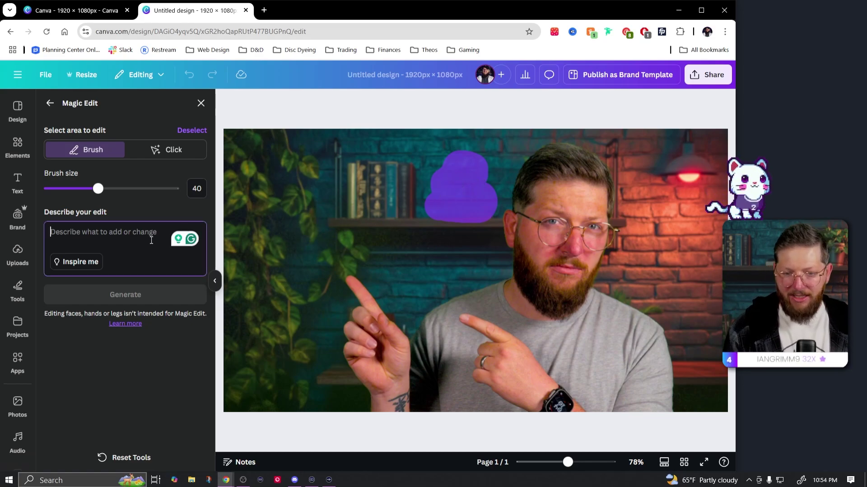
pyautogui.write('Dark stuffed teddy bear')
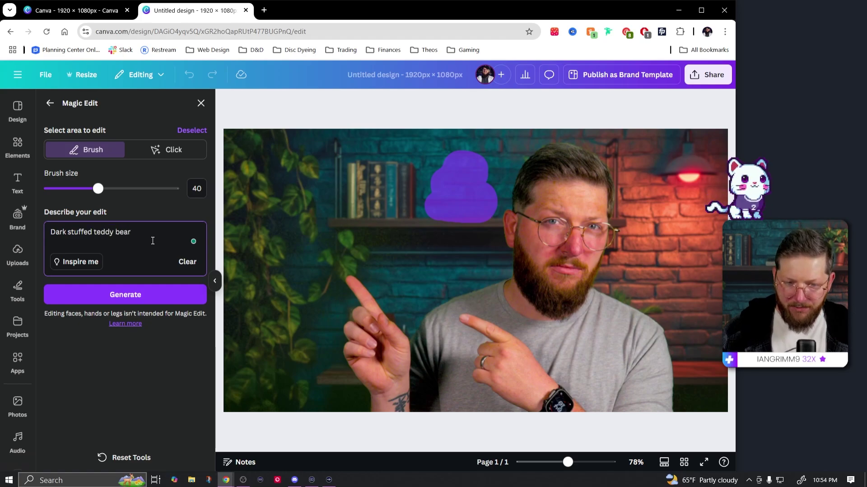
pyautogui.click(135, 295)
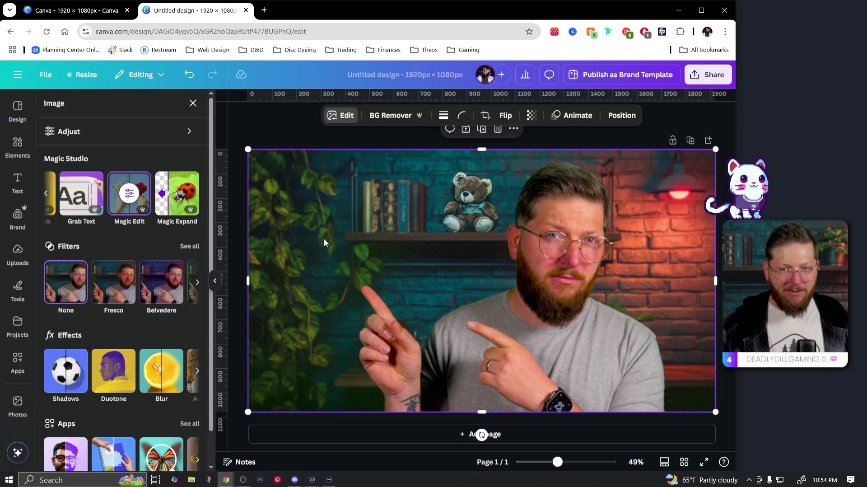
# - Use Magic Grab on the pointing man to cut him out as a separate element
pyautogui.click(111, 132)
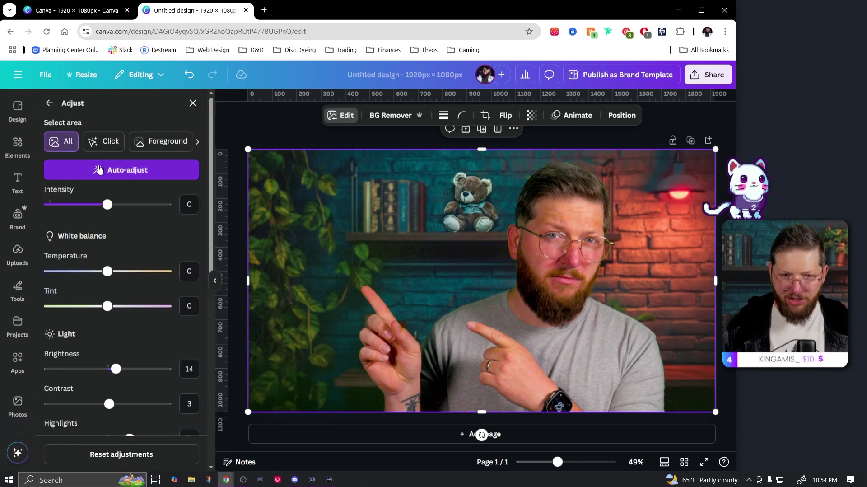
pyautogui.click(551, 296)
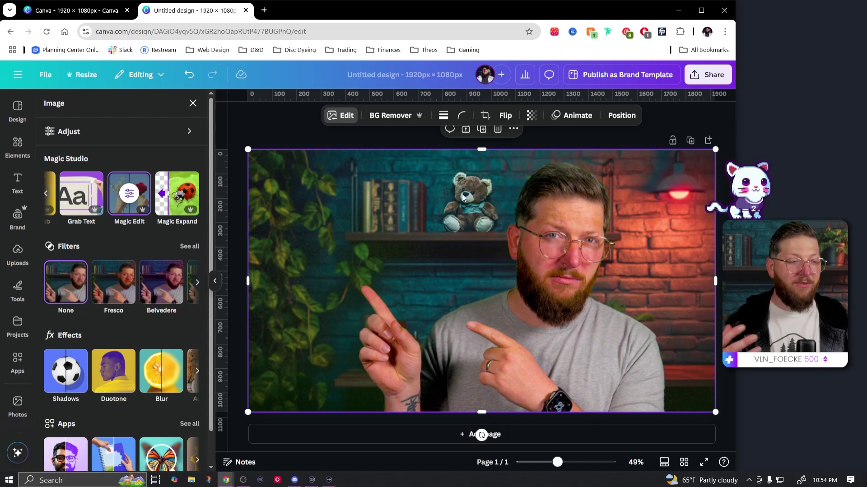
pyautogui.click(45, 195)
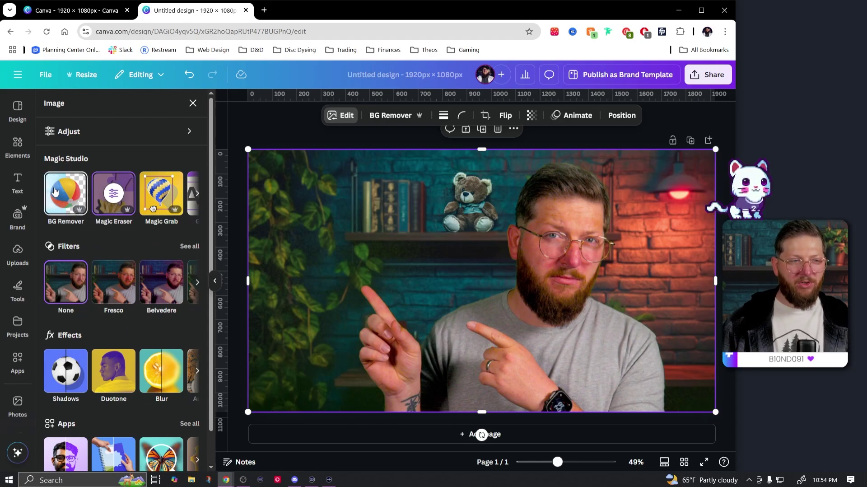
pyautogui.click(162, 200)
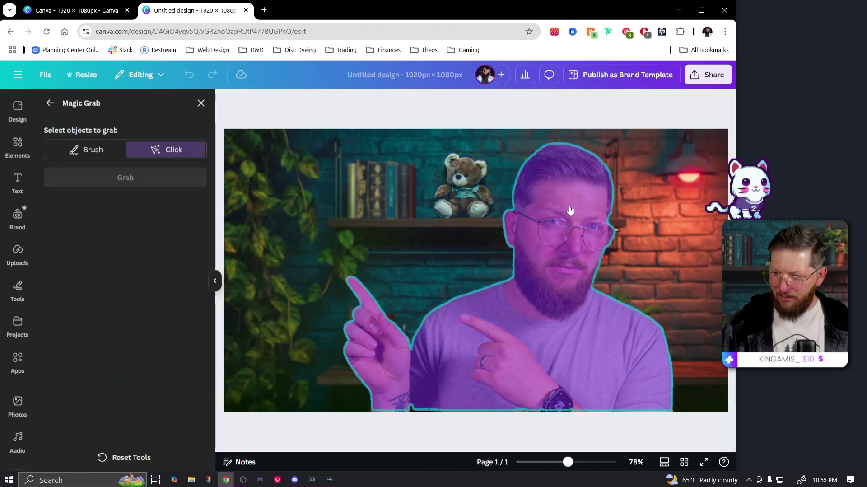
pyautogui.click(532, 327)
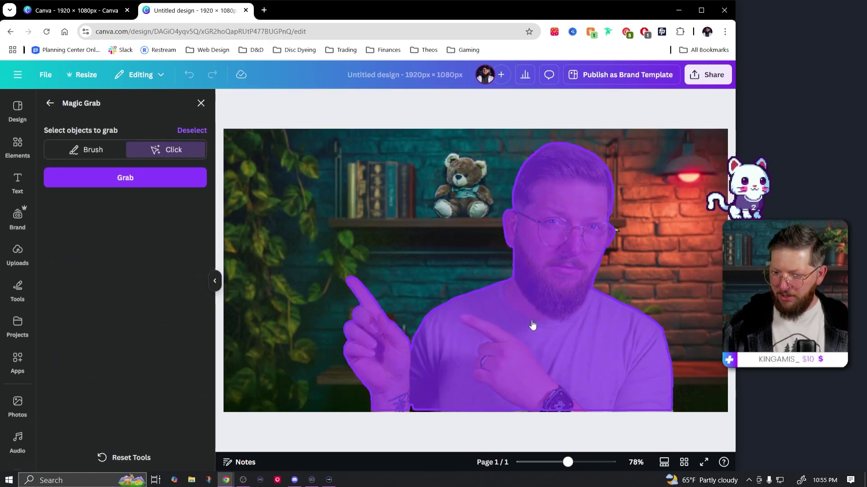
pyautogui.click(135, 179)
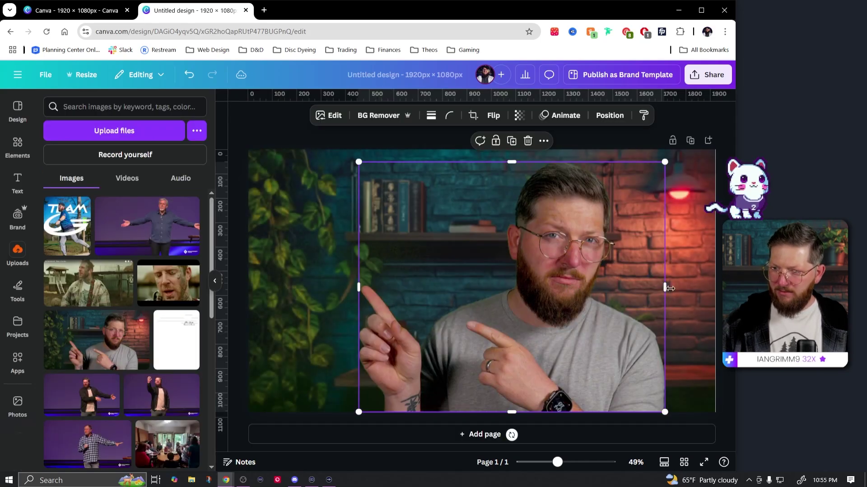
# - Enlarge the man's cut-out and move it toward the right side of the page
pyautogui.moveTo(600, 340)
pyautogui.mouseDown()
pyautogui.moveTo(418, 359)
pyautogui.moveTo(646, 421)
pyautogui.moveTo(708, 301)
pyautogui.moveTo(547, 294)
pyautogui.moveTo(594, 345)
pyautogui.mouseUp()
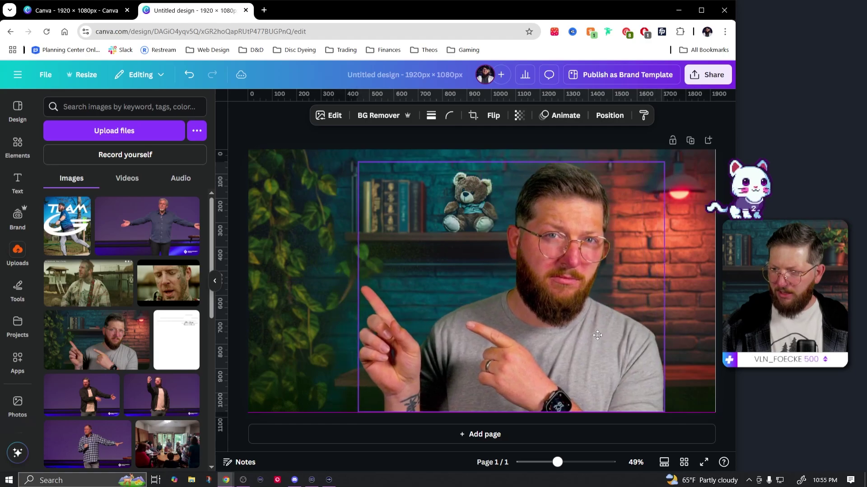
pyautogui.moveTo(658, 161); pyautogui.dragTo(681, 141)
pyautogui.moveTo(603, 323); pyautogui.dragTo(637, 323)
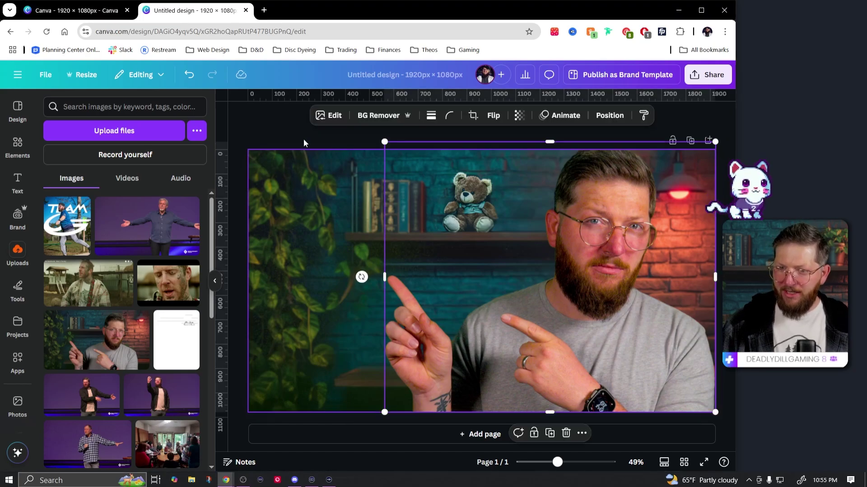
# - Auto-adjust the cut-out's colours, giving Brightness 8 and Contrast 29
pyautogui.click(331, 116)
pyautogui.click(87, 132)
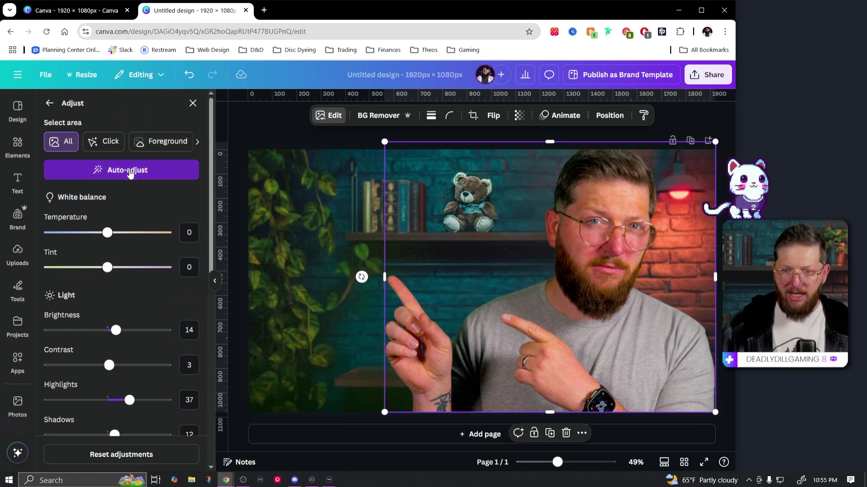
pyautogui.click(178, 170)
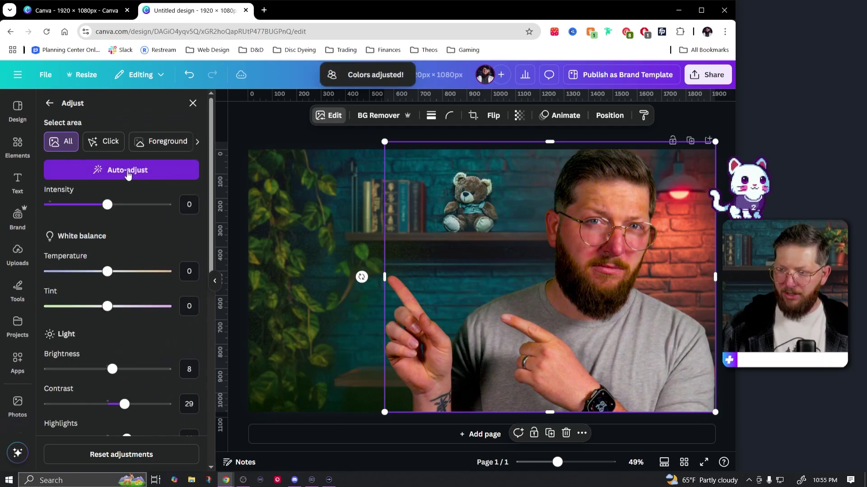
# - Deselect the cut-out and bring up the background photo's editing tools
pyautogui.click(288, 133)
pyautogui.click(332, 213)
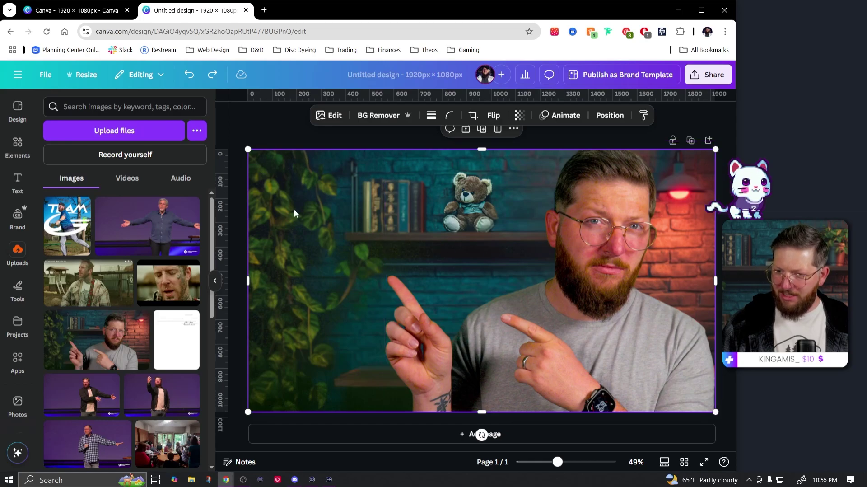
pyautogui.click(329, 116)
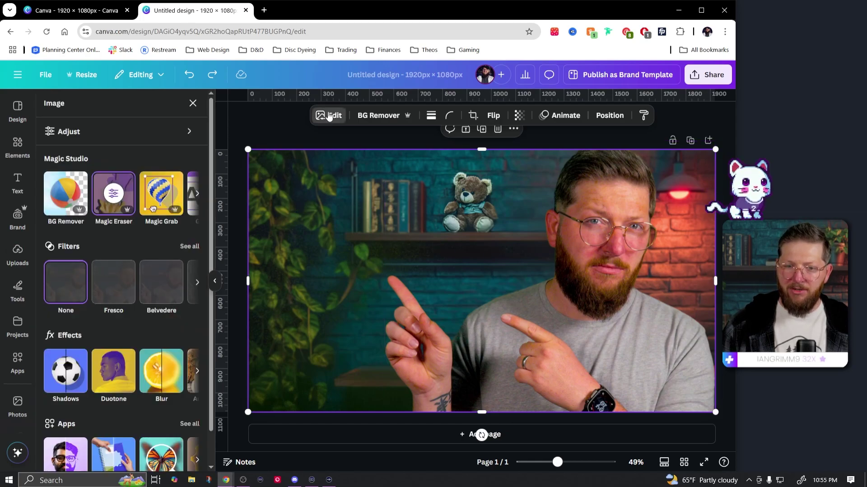
# - Pick the teddy bear as the area for a Click adjustment on the background
pyautogui.click(183, 131)
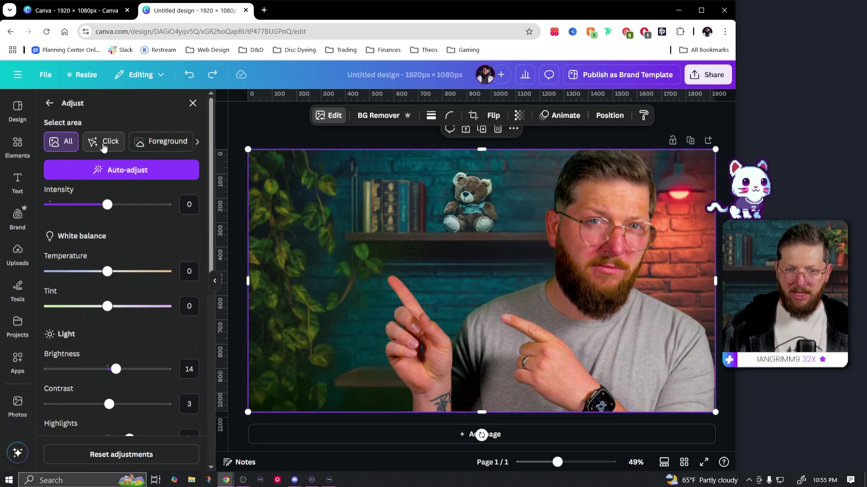
pyautogui.click(102, 143)
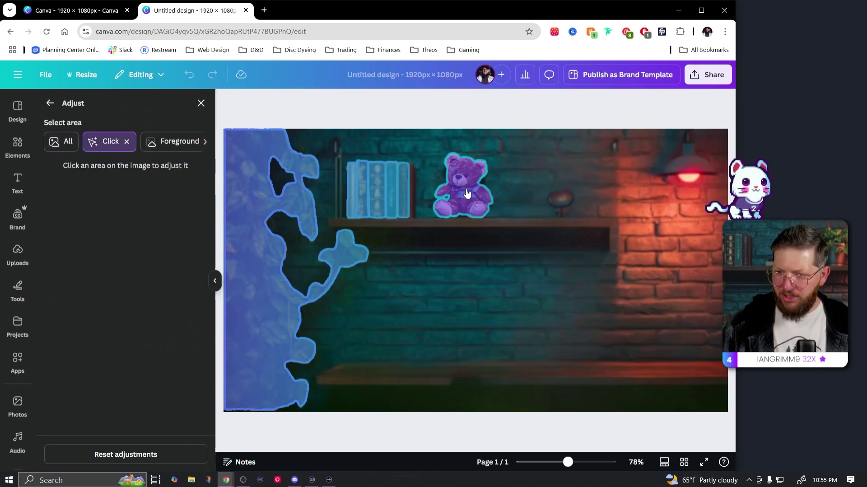
pyautogui.click(467, 192)
# - Lower the bear's Sharpness (-58), Clarity (-55), Saturation (-68) and Brightness, and raise Contrast to 15
pyautogui.scroll(-5, 149, 294)
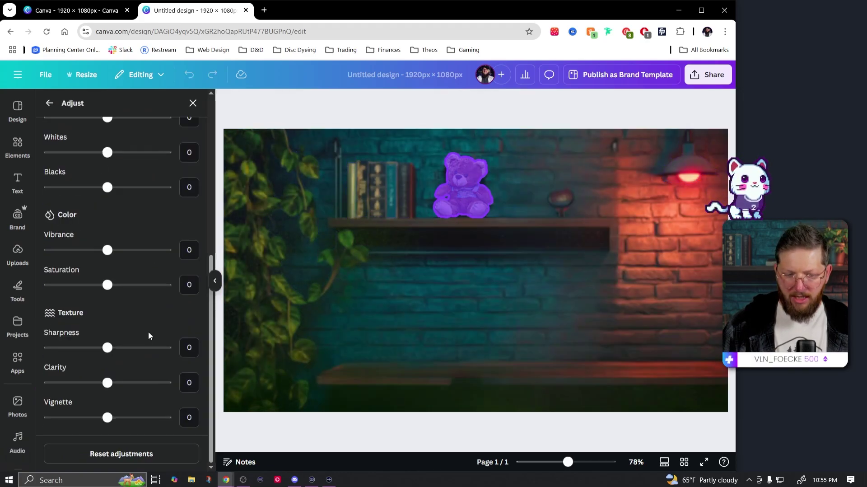
pyautogui.moveTo(110, 353); pyautogui.dragTo(75, 383)
pyautogui.scroll(2, 96, 329)
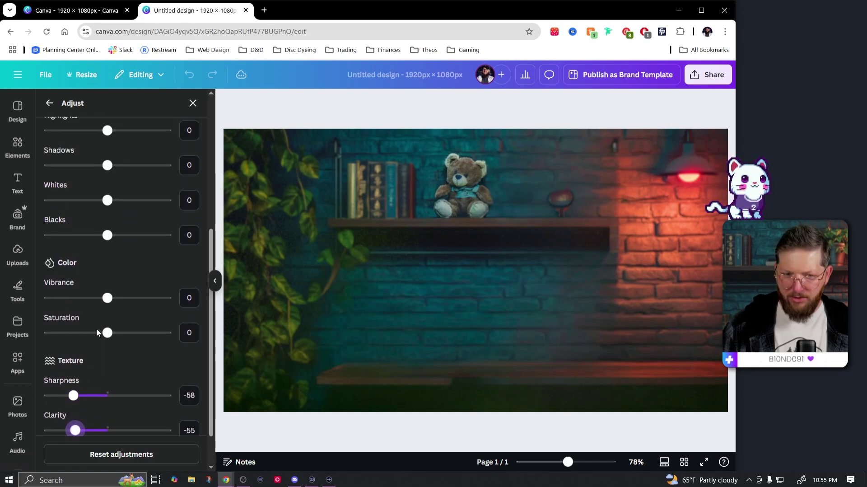
pyautogui.moveTo(107, 335)
pyautogui.mouseDown()
pyautogui.moveTo(68, 335)
pyautogui.moveTo(92, 341)
pyautogui.mouseUp()
pyautogui.scroll(4, 92, 345)
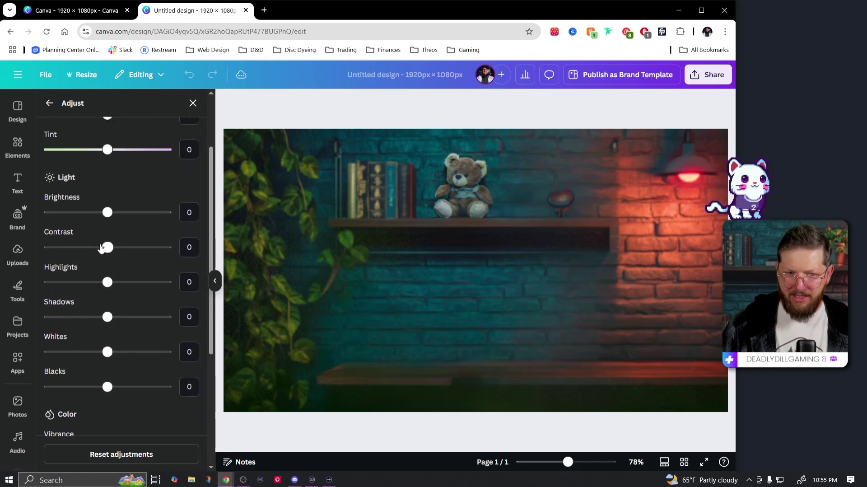
pyautogui.moveTo(107, 212); pyautogui.dragTo(86, 212)
pyautogui.moveTo(108, 244)
pyautogui.mouseDown()
pyautogui.moveTo(91, 248)
pyautogui.moveTo(116, 247)
pyautogui.mouseUp()
pyautogui.scroll(3, 160, 241)
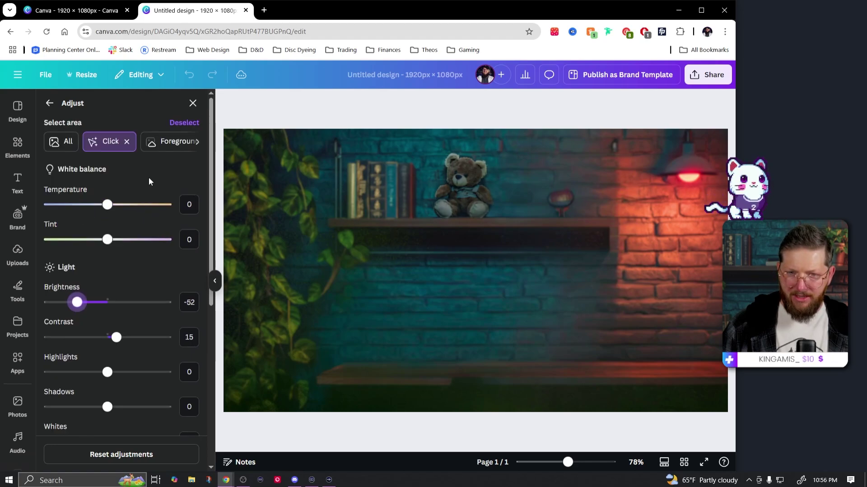
pyautogui.scroll(-2, 151, 257)
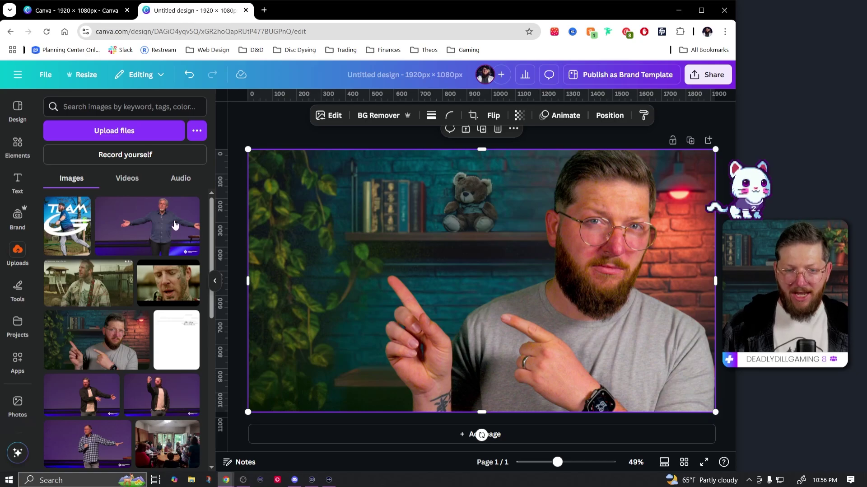
# - Add the OUT LINE text combination and retype its words as 'CANVA' and 'rocks'
pyautogui.click(17, 180)
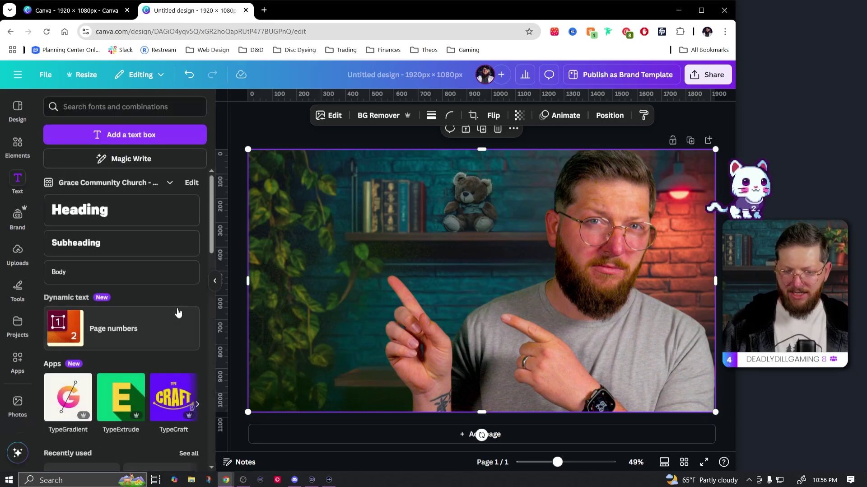
pyautogui.scroll(-5, 179, 312)
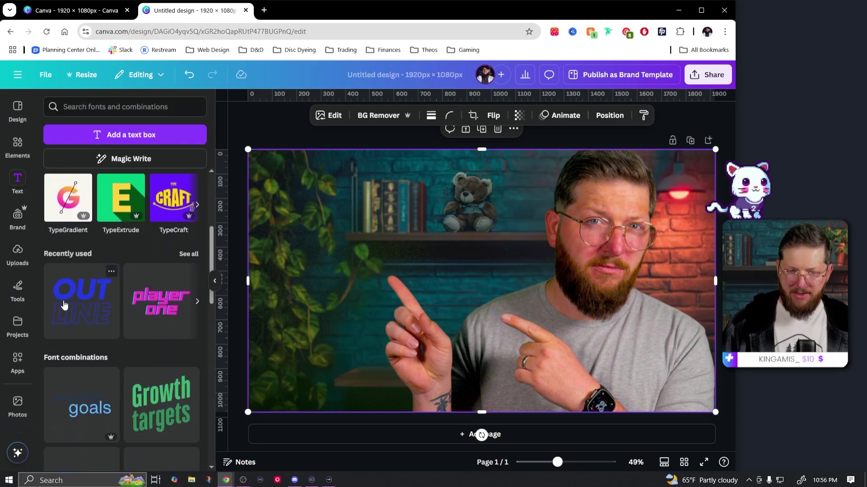
pyautogui.click(83, 300)
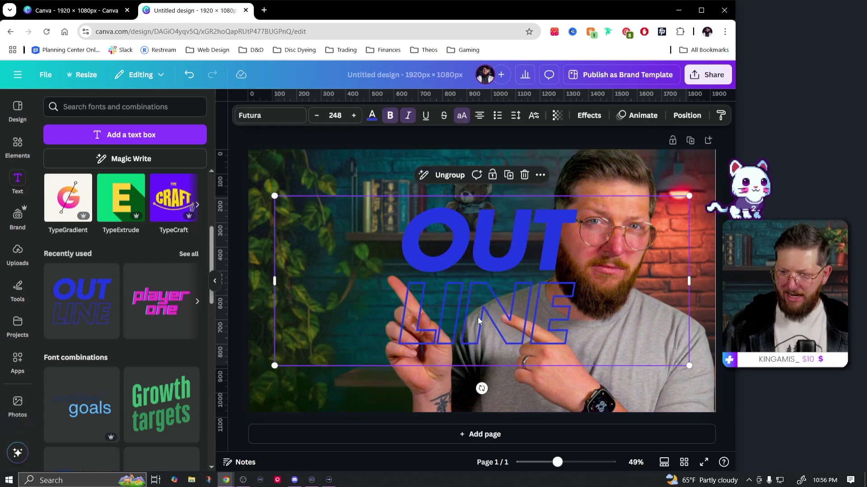
pyautogui.moveTo(479, 320); pyautogui.dragTo(345, 275)
pyautogui.doubleClick(380, 198)
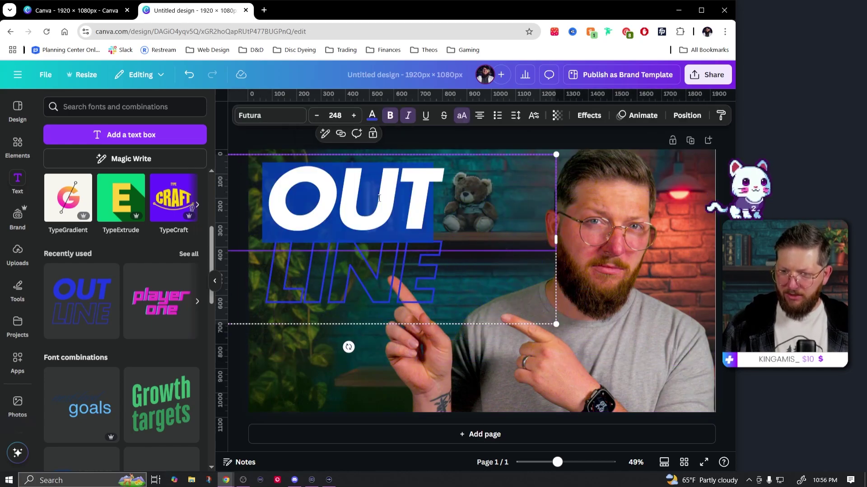
pyautogui.write('CANVA')
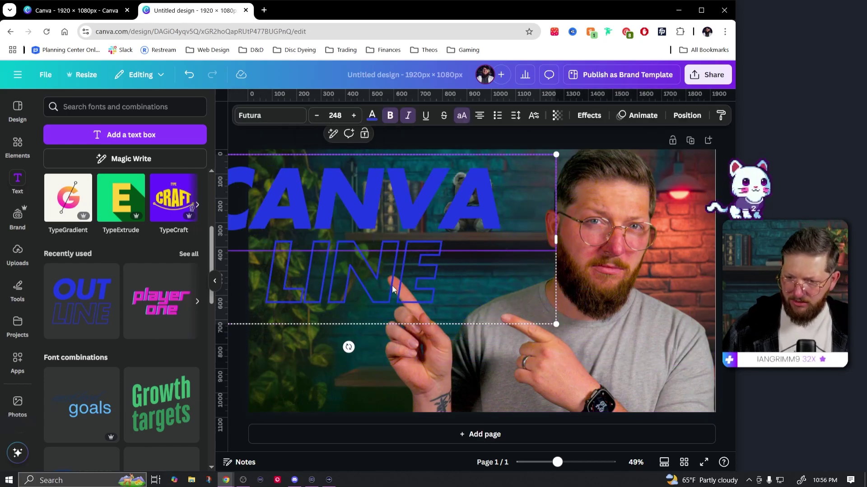
pyautogui.doubleClick(392, 289)
pyautogui.write('rocks')
pyautogui.press('Escape')
# - Make both CANVA ROCKS lines white and shift the title slightly right
pyautogui.click(372, 116)
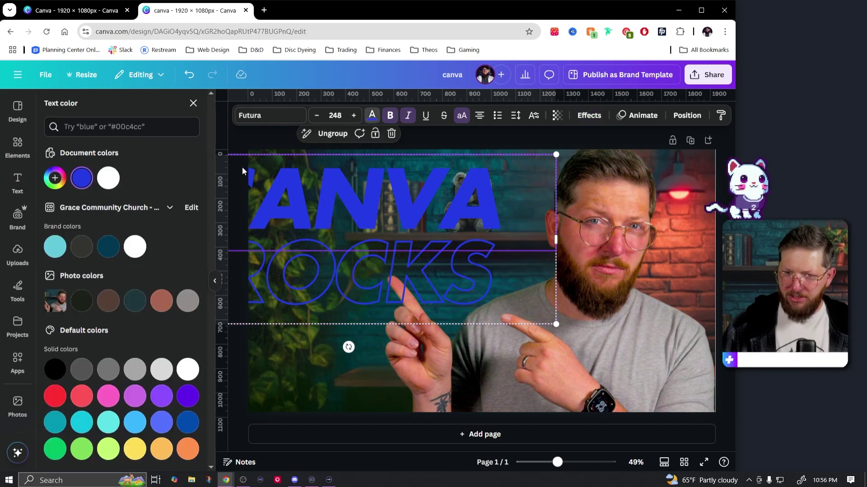
pyautogui.click(115, 181)
pyautogui.click(327, 276)
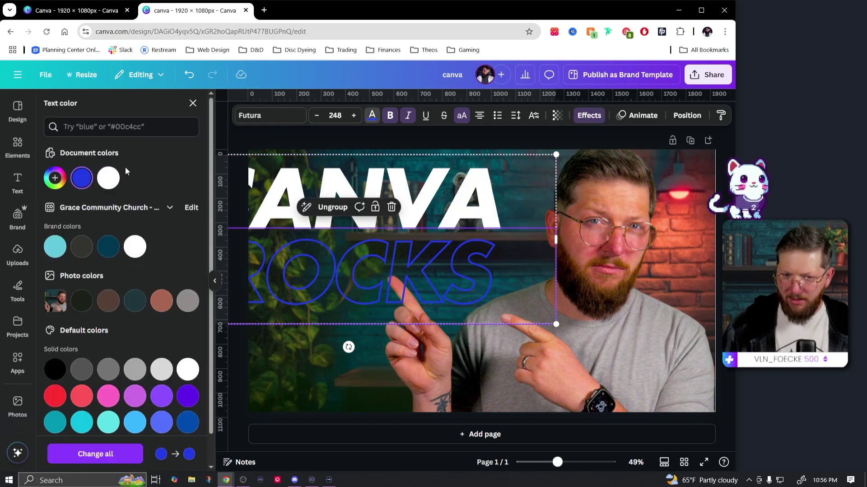
pyautogui.click(110, 179)
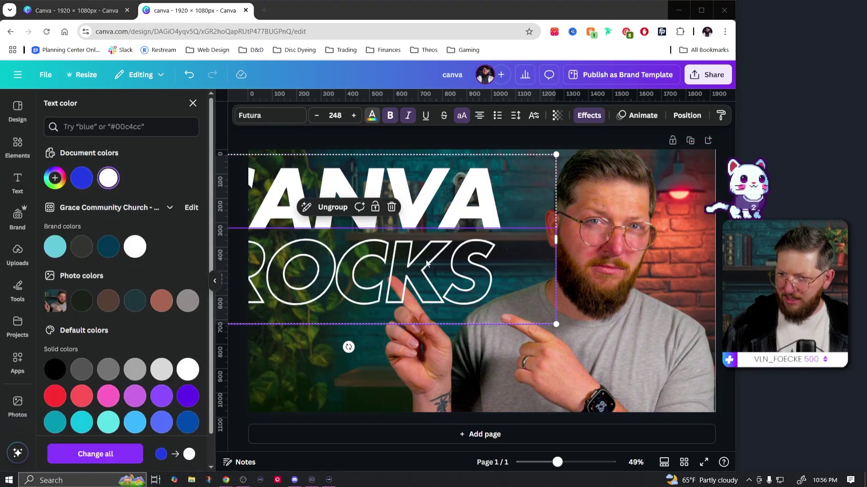
pyautogui.moveTo(427, 263); pyautogui.dragTo(440, 256)
# - Move the CANVA ROCKS text layer below the man's cut-out in the Layers list
pyautogui.click(689, 116)
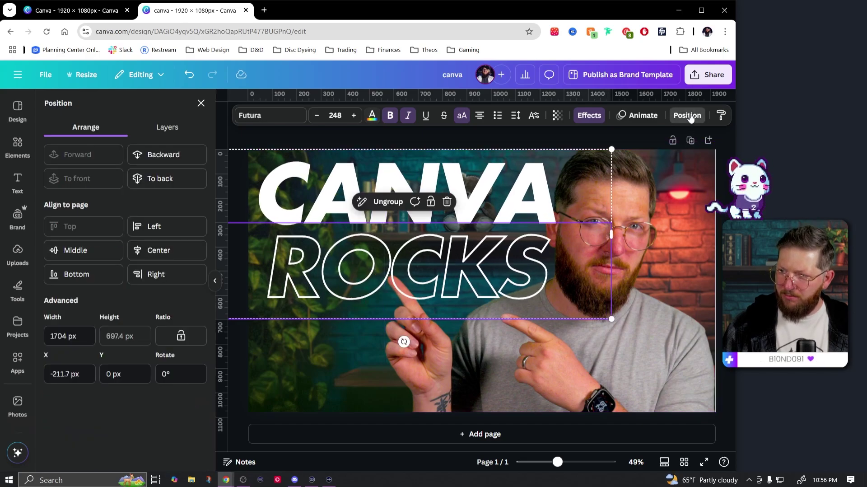
pyautogui.click(155, 126)
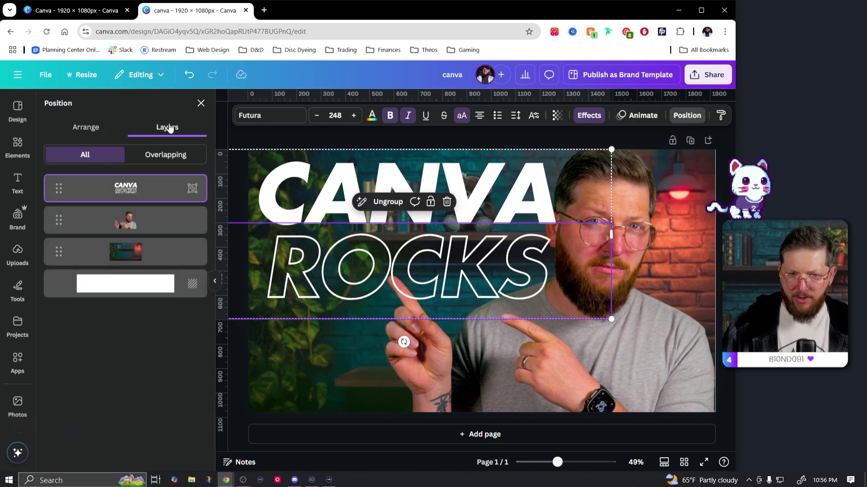
pyautogui.moveTo(58, 189); pyautogui.dragTo(57, 220)
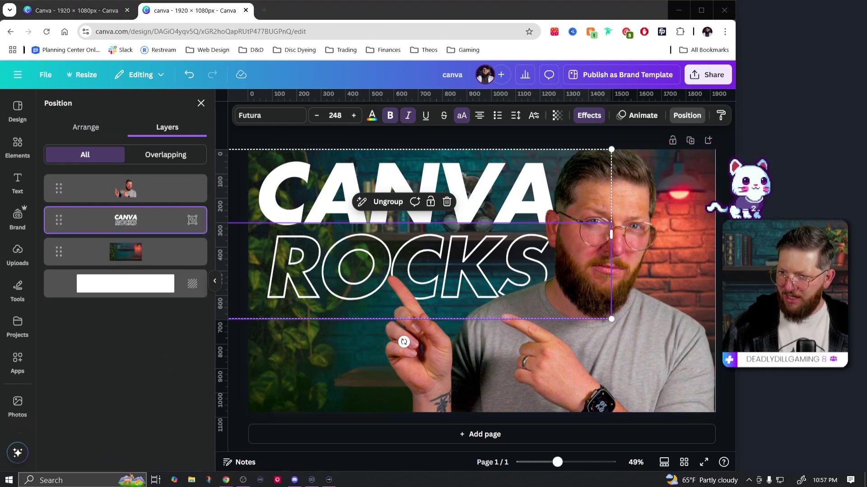
pyautogui.click(17, 182)
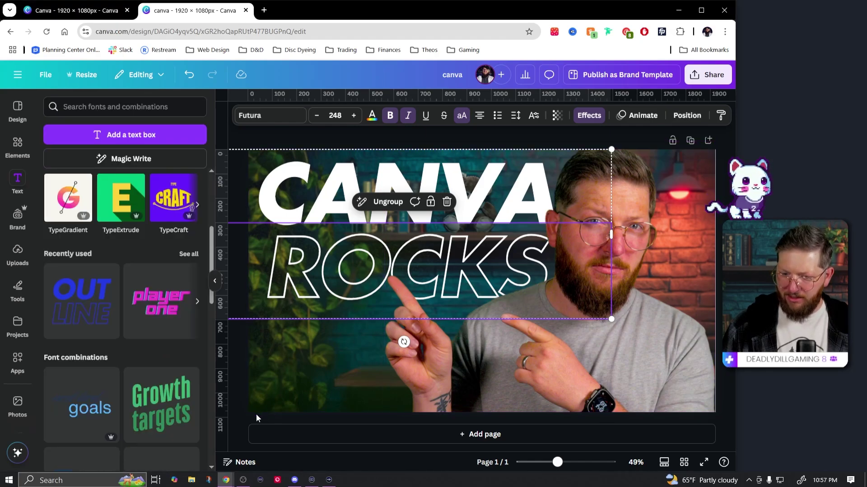
pyautogui.click(237, 416)
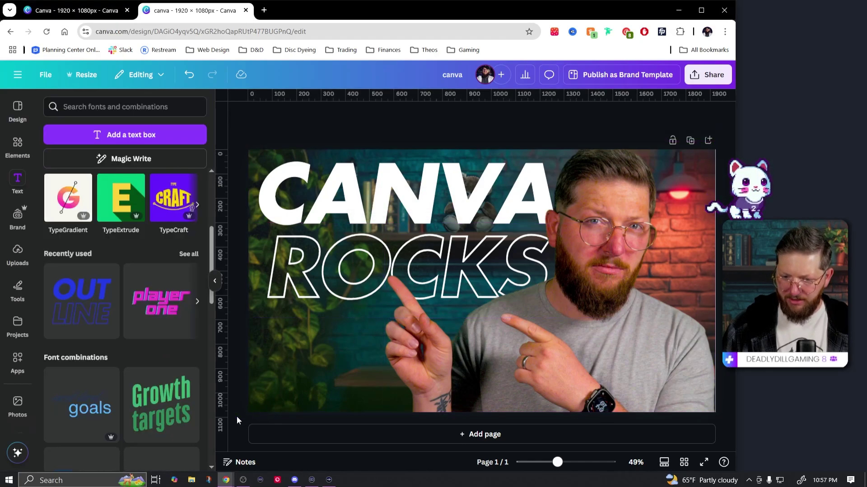
# - Set the background photo's Brightness to -40 and Highlights to 4
pyautogui.click(289, 375)
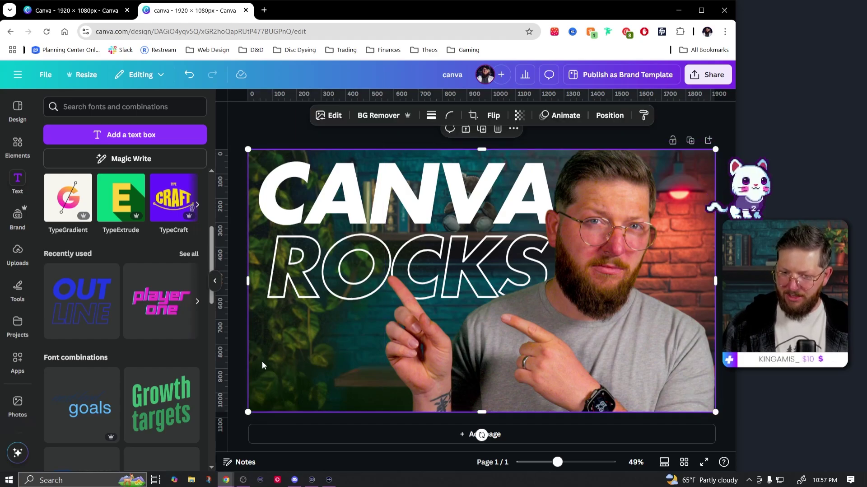
pyautogui.click(332, 117)
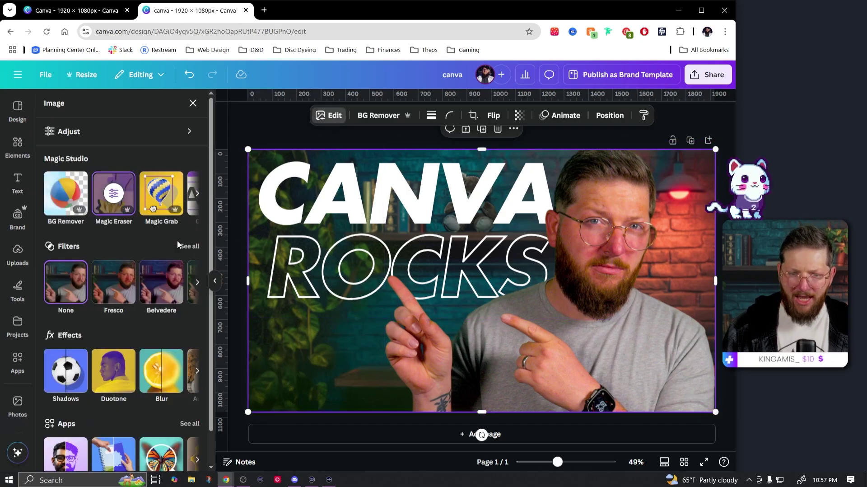
pyautogui.click(67, 131)
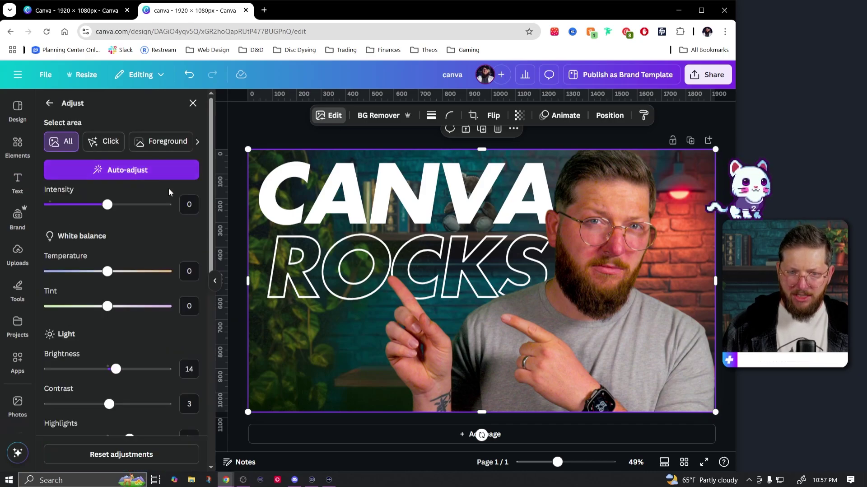
pyautogui.scroll(-1, 113, 226)
pyautogui.scroll(-2, 126, 253)
pyautogui.moveTo(115, 270); pyautogui.dragTo(87, 276)
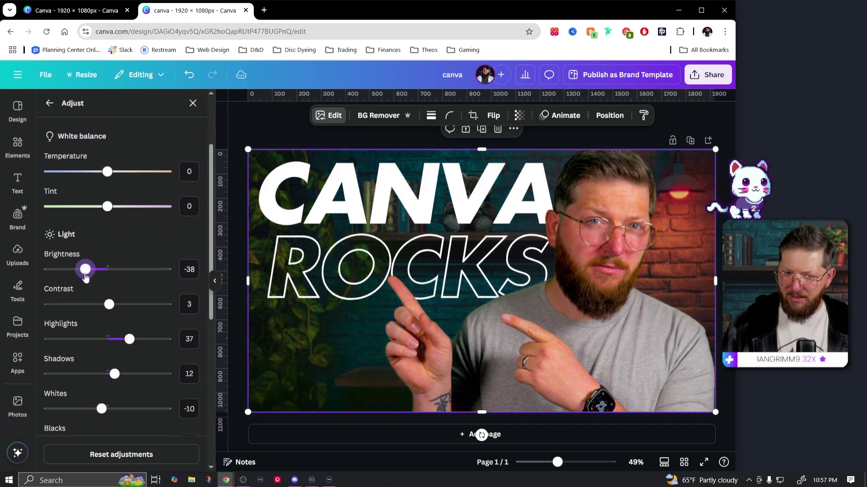
pyautogui.moveTo(129, 343); pyautogui.dragTo(113, 345)
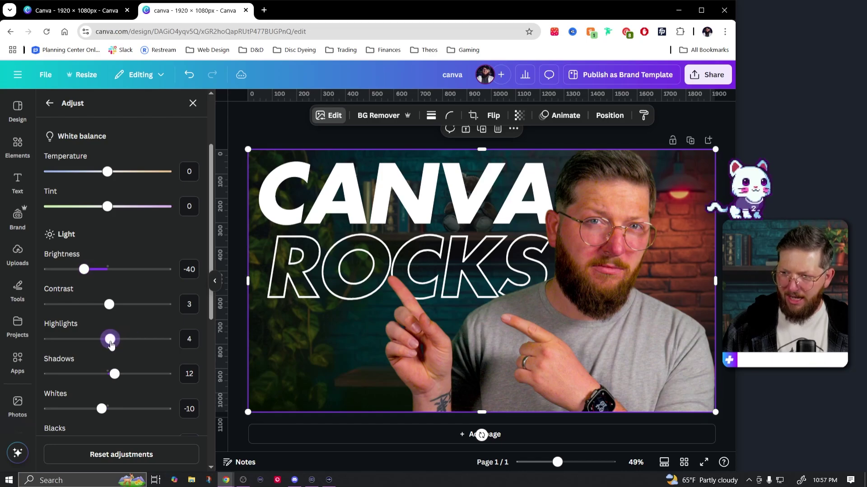
# - Set the photo's Vibrance to 3 and Sharpness to -28
pyautogui.scroll(-5, 115, 334)
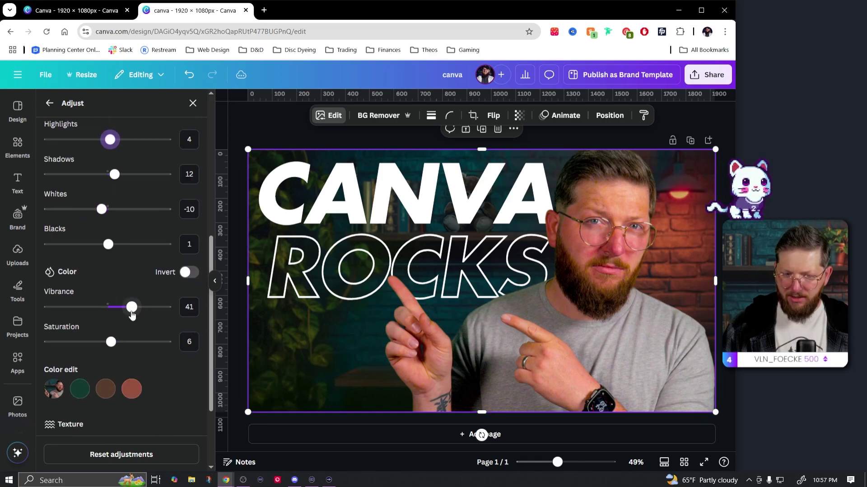
pyautogui.moveTo(131, 306); pyautogui.dragTo(112, 318)
pyautogui.scroll(-3, 110, 318)
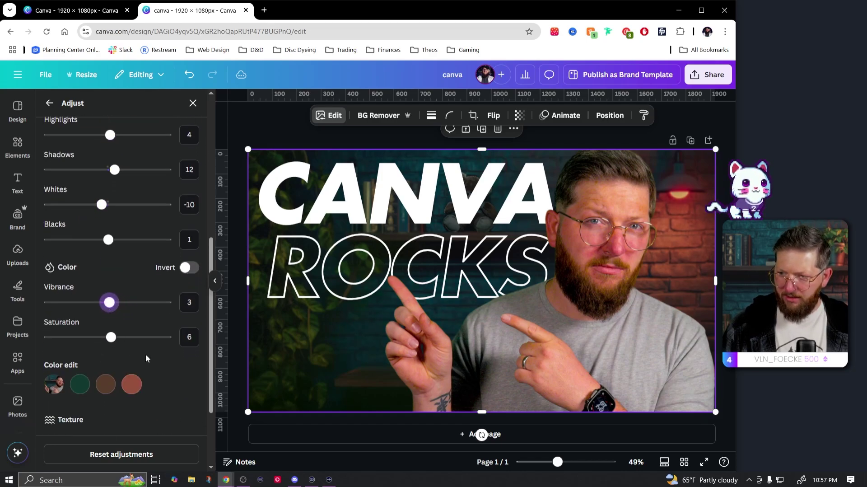
pyautogui.moveTo(108, 348)
pyautogui.mouseDown()
pyautogui.moveTo(78, 355)
pyautogui.moveTo(104, 351)
pyautogui.mouseUp()
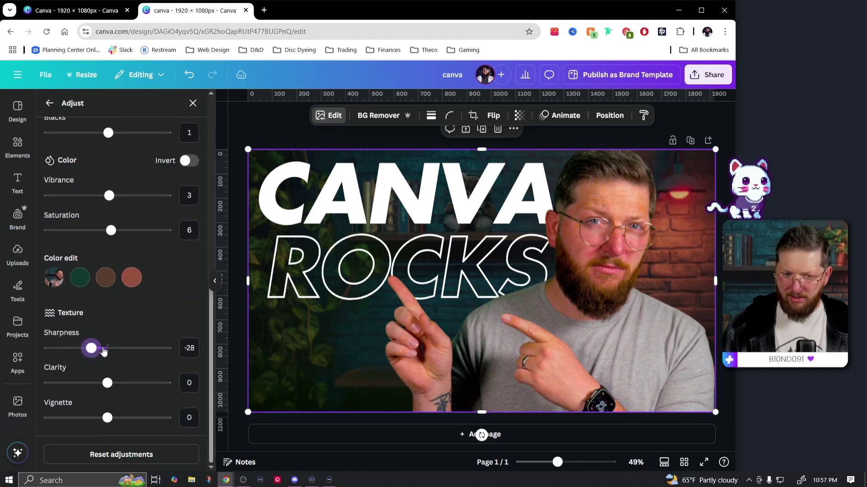
pyautogui.click(47, 103)
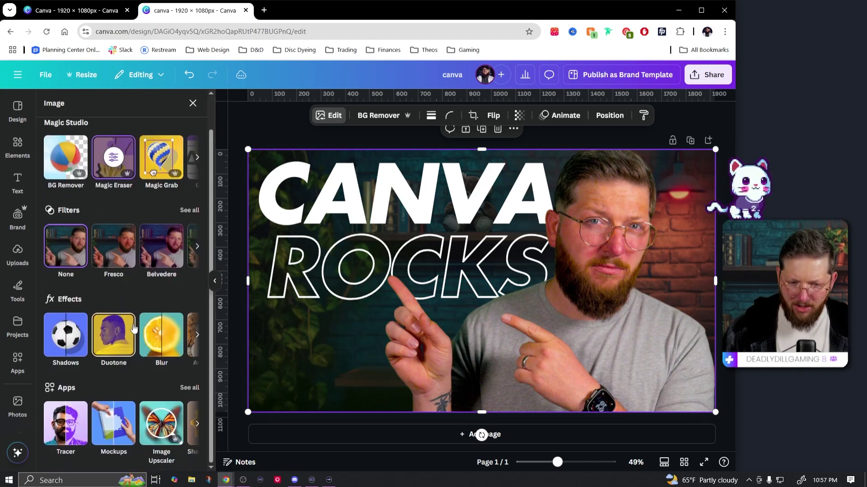
# - Apply a whole-image Blur at intensity 20 to the background photo and review the result
pyautogui.click(152, 364)
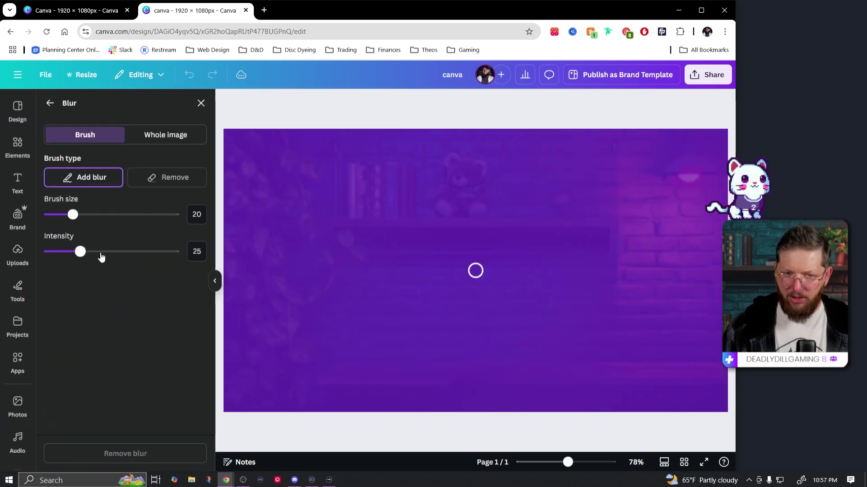
pyautogui.click(167, 134)
pyautogui.moveTo(57, 184); pyautogui.dragTo(75, 186)
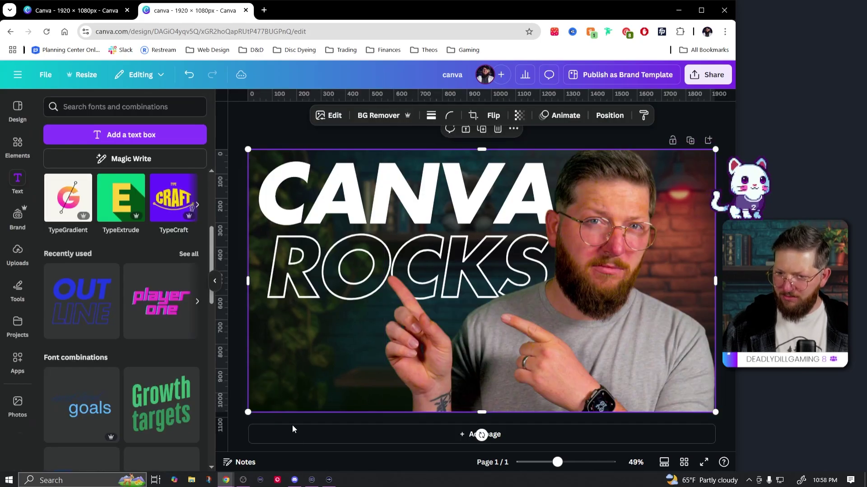
pyautogui.click(240, 422)
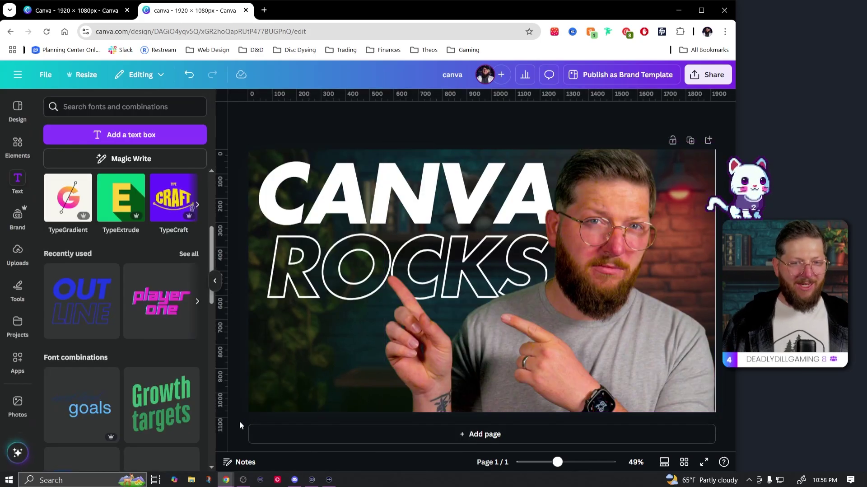
pyautogui.click(291, 368)
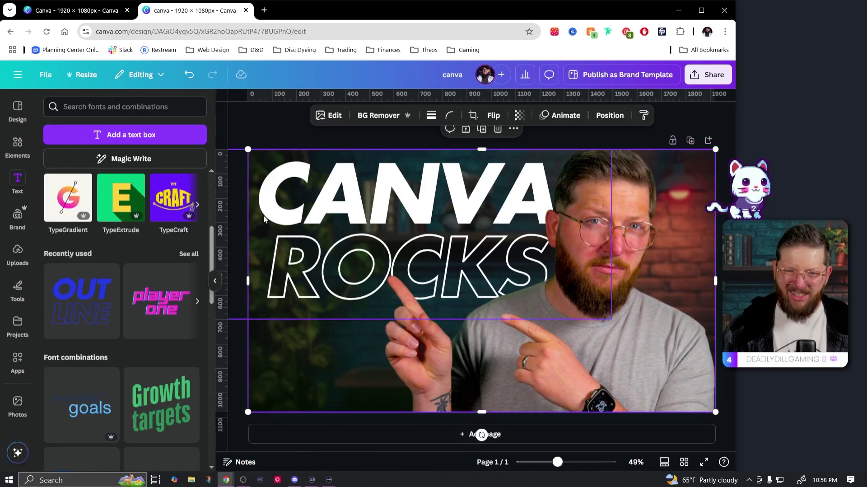
pyautogui.click(240, 422)
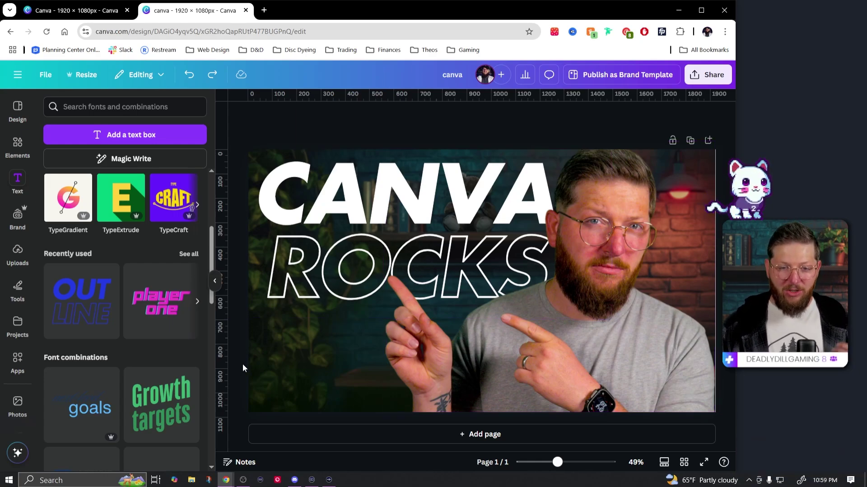
# - Add a blank second page and place the uploaded pointing-man photo on it
pyautogui.scroll(4, 195, 299)
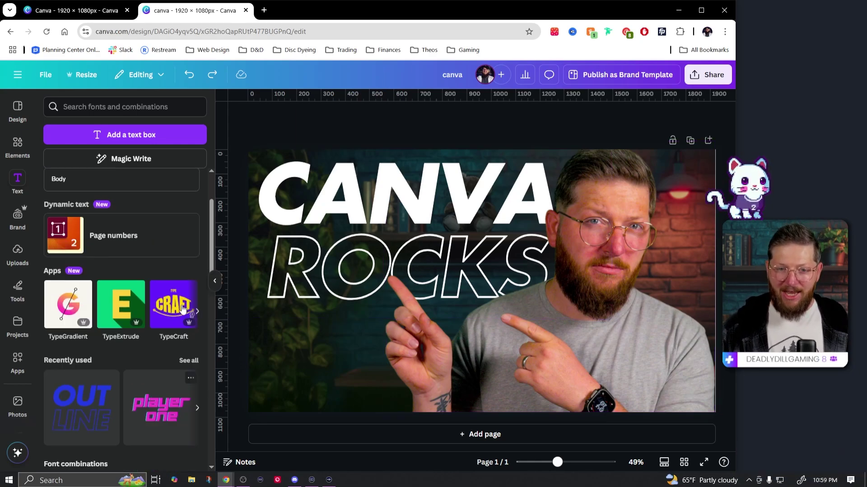
pyautogui.click(462, 434)
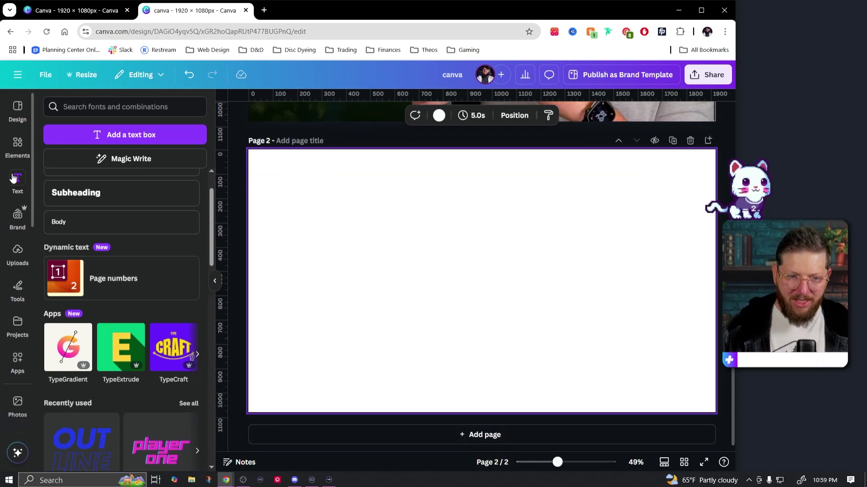
pyautogui.click(14, 261)
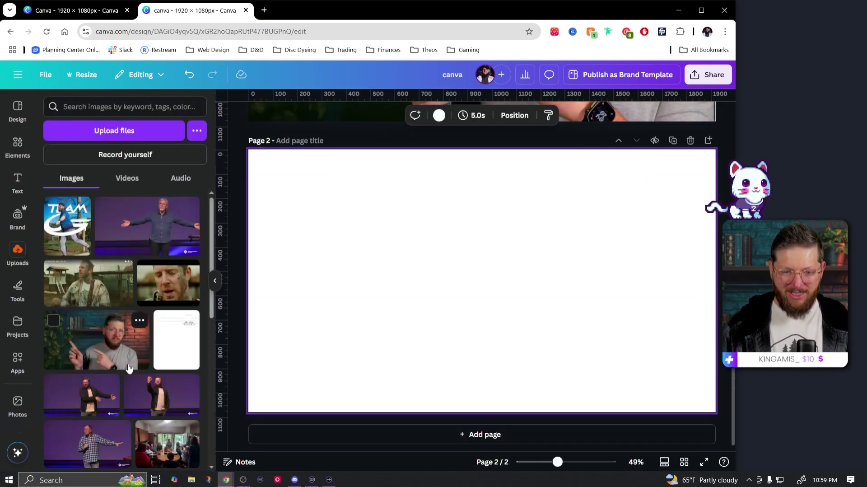
pyautogui.click(114, 341)
# - Try BG Remover on the photo, undo it, and browse more Magic Studio tools
pyautogui.click(323, 125)
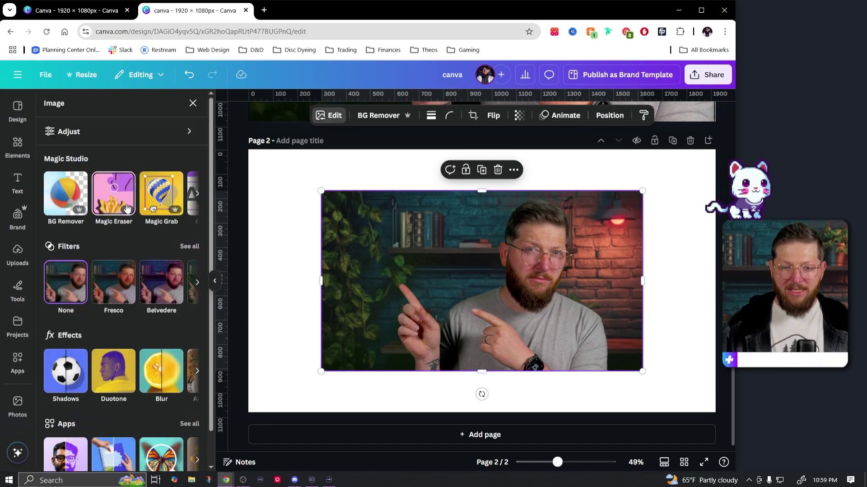
pyautogui.click(66, 197)
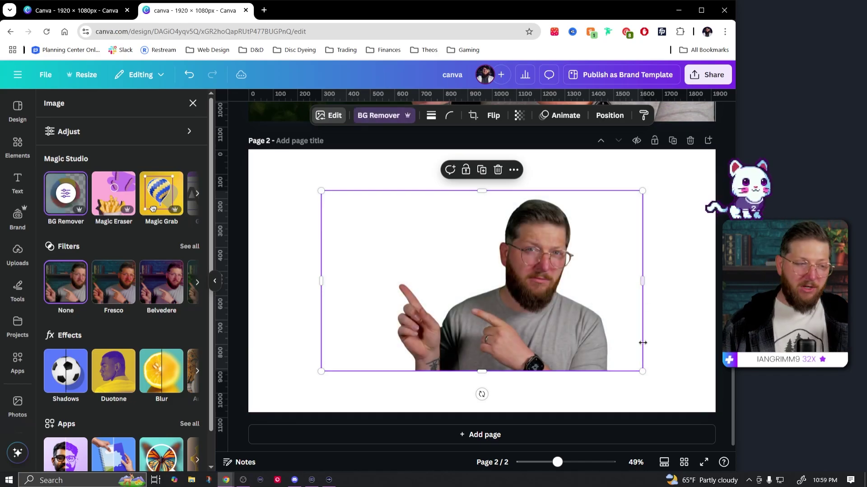
pyautogui.click(587, 356)
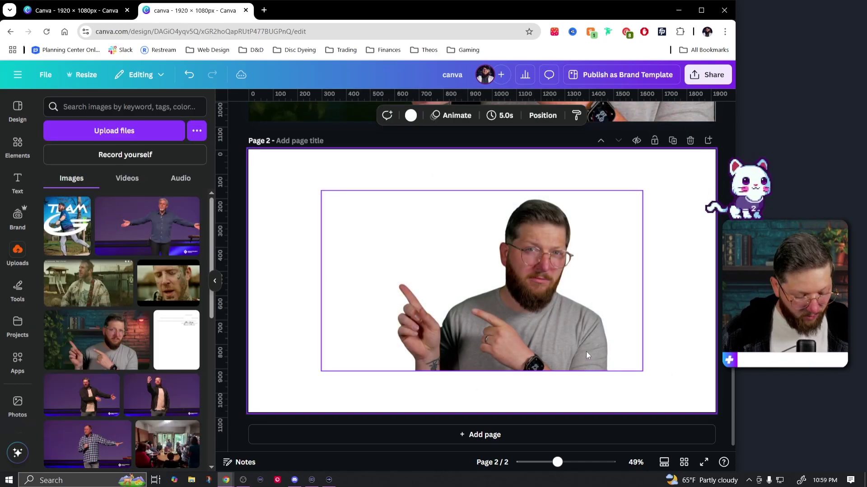
pyautogui.hotkey('ctrl', 'z')
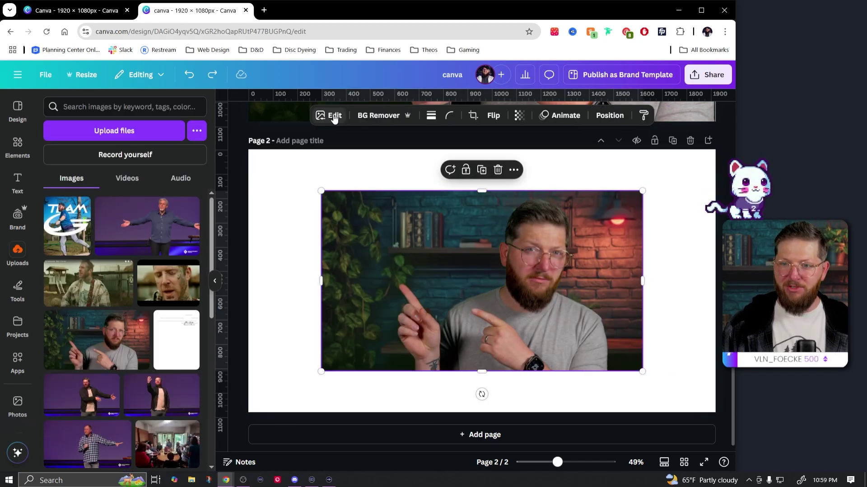
pyautogui.click(334, 117)
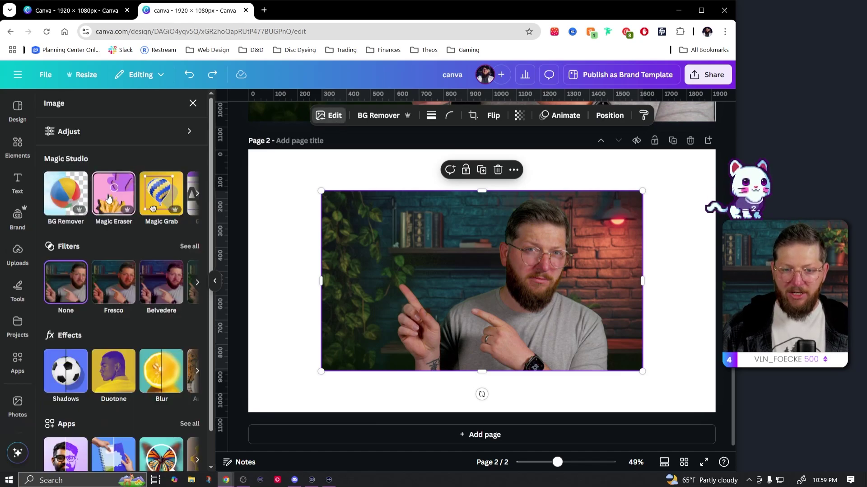
pyautogui.click(197, 193)
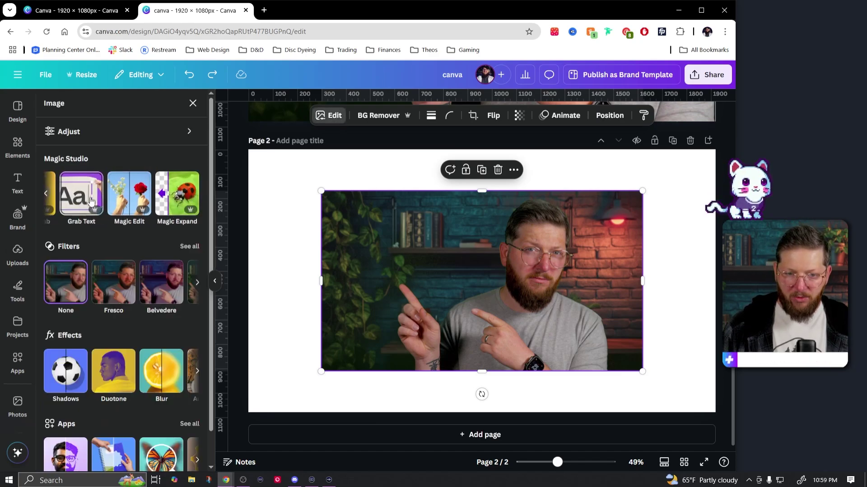